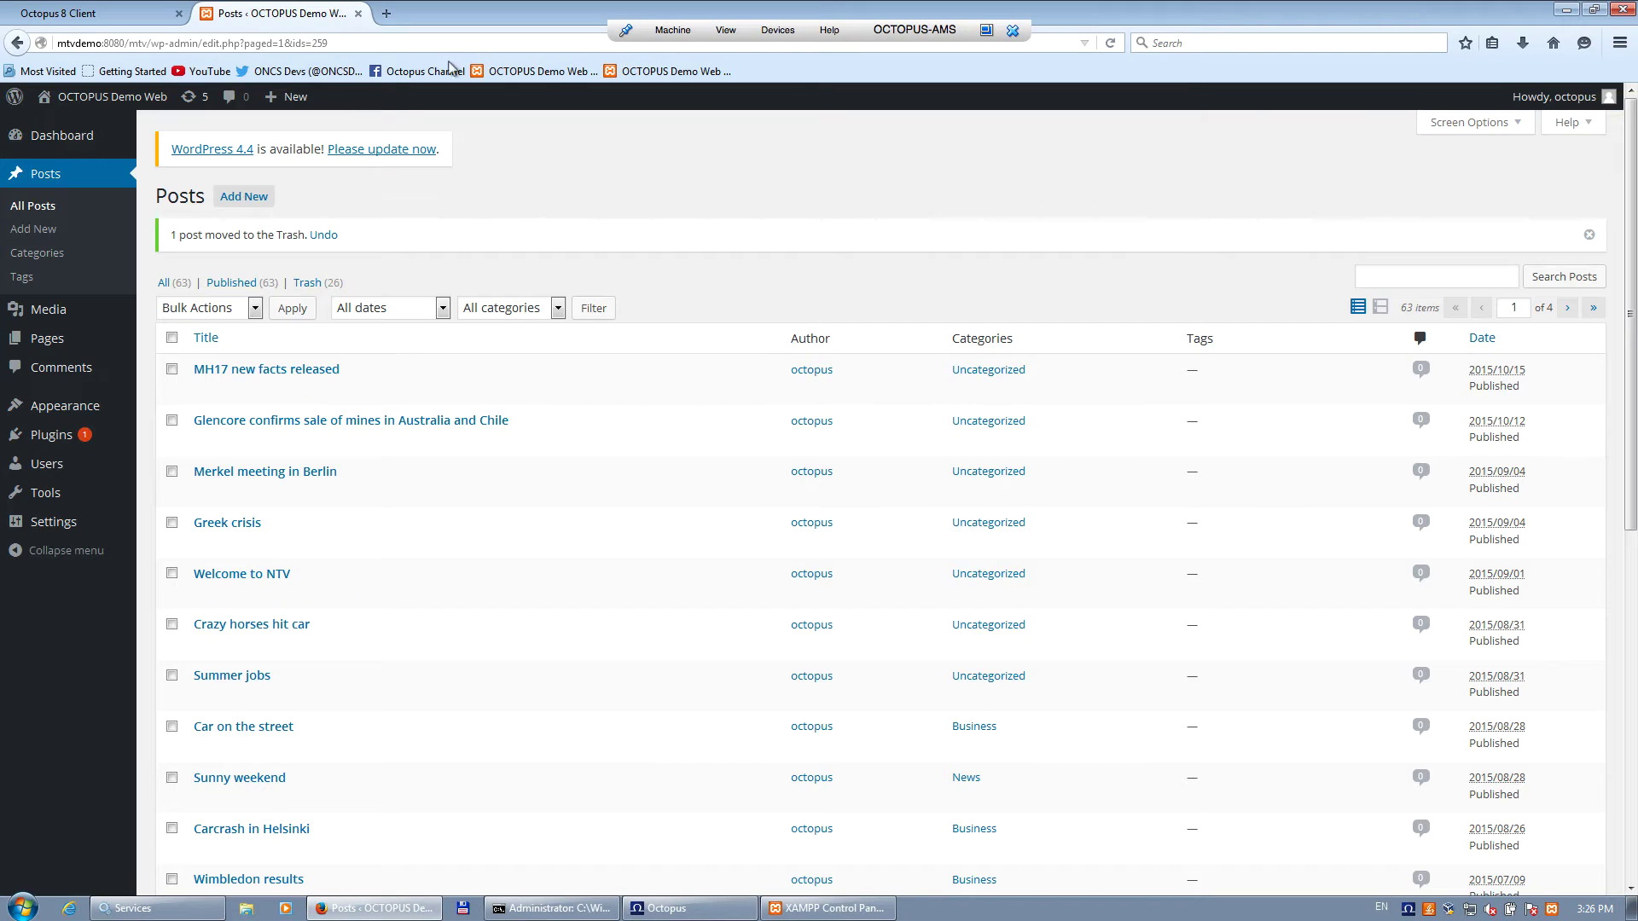
Reload the WordPress Posts list, view the OCTOPUS Demo Web front page, then return to the Octopus rundown.
left_click(17, 42)
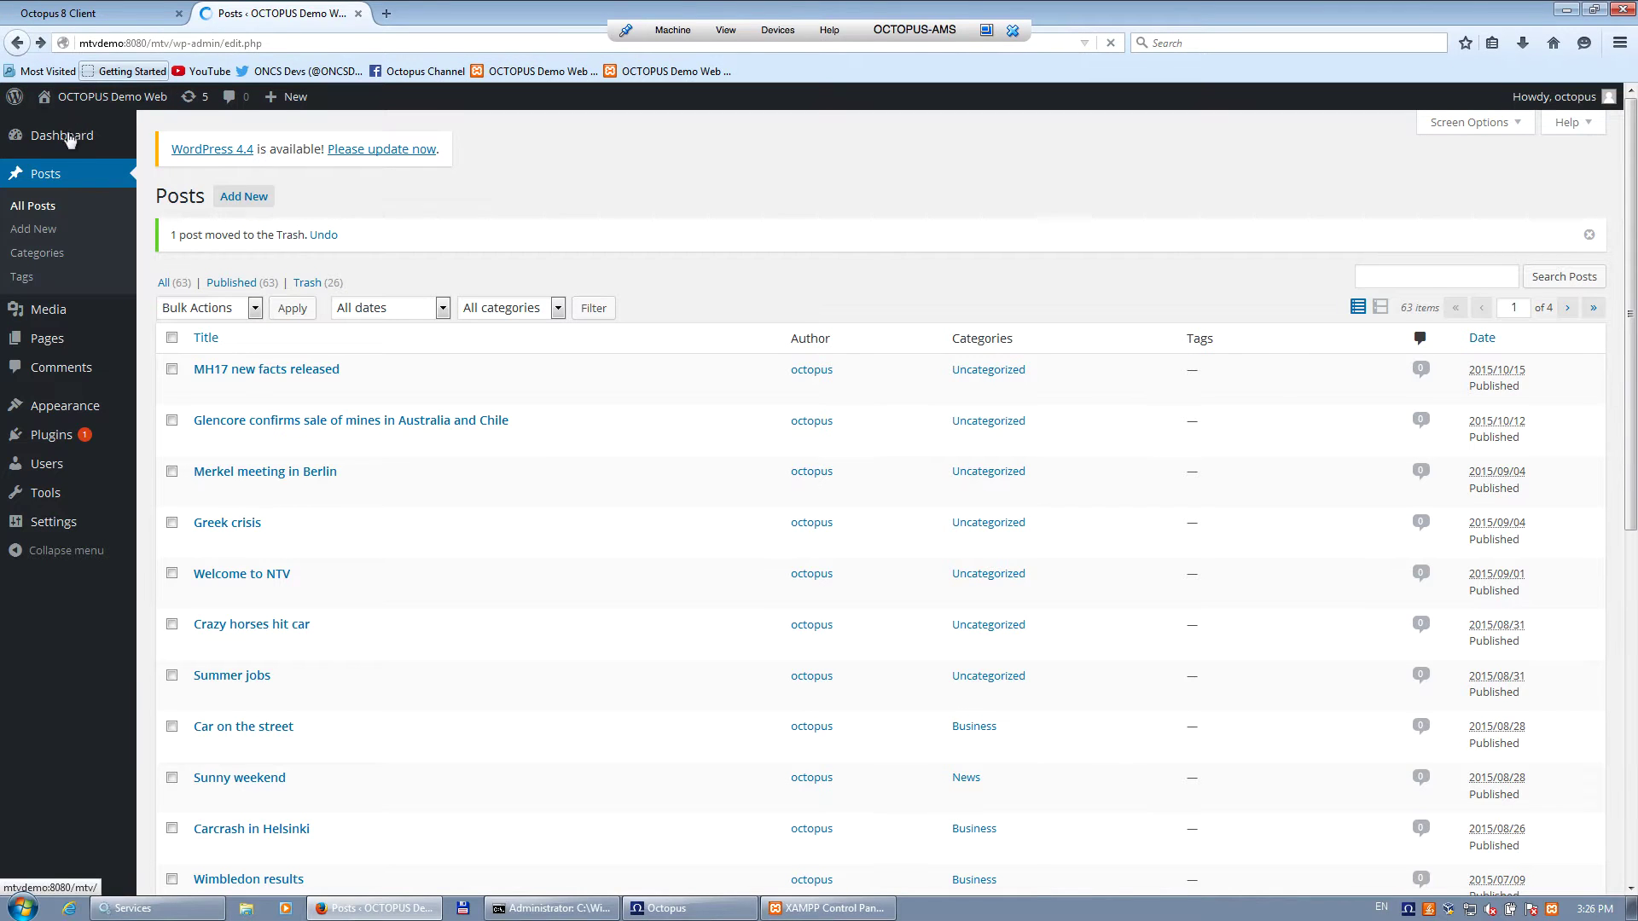
left_click(298, 42)
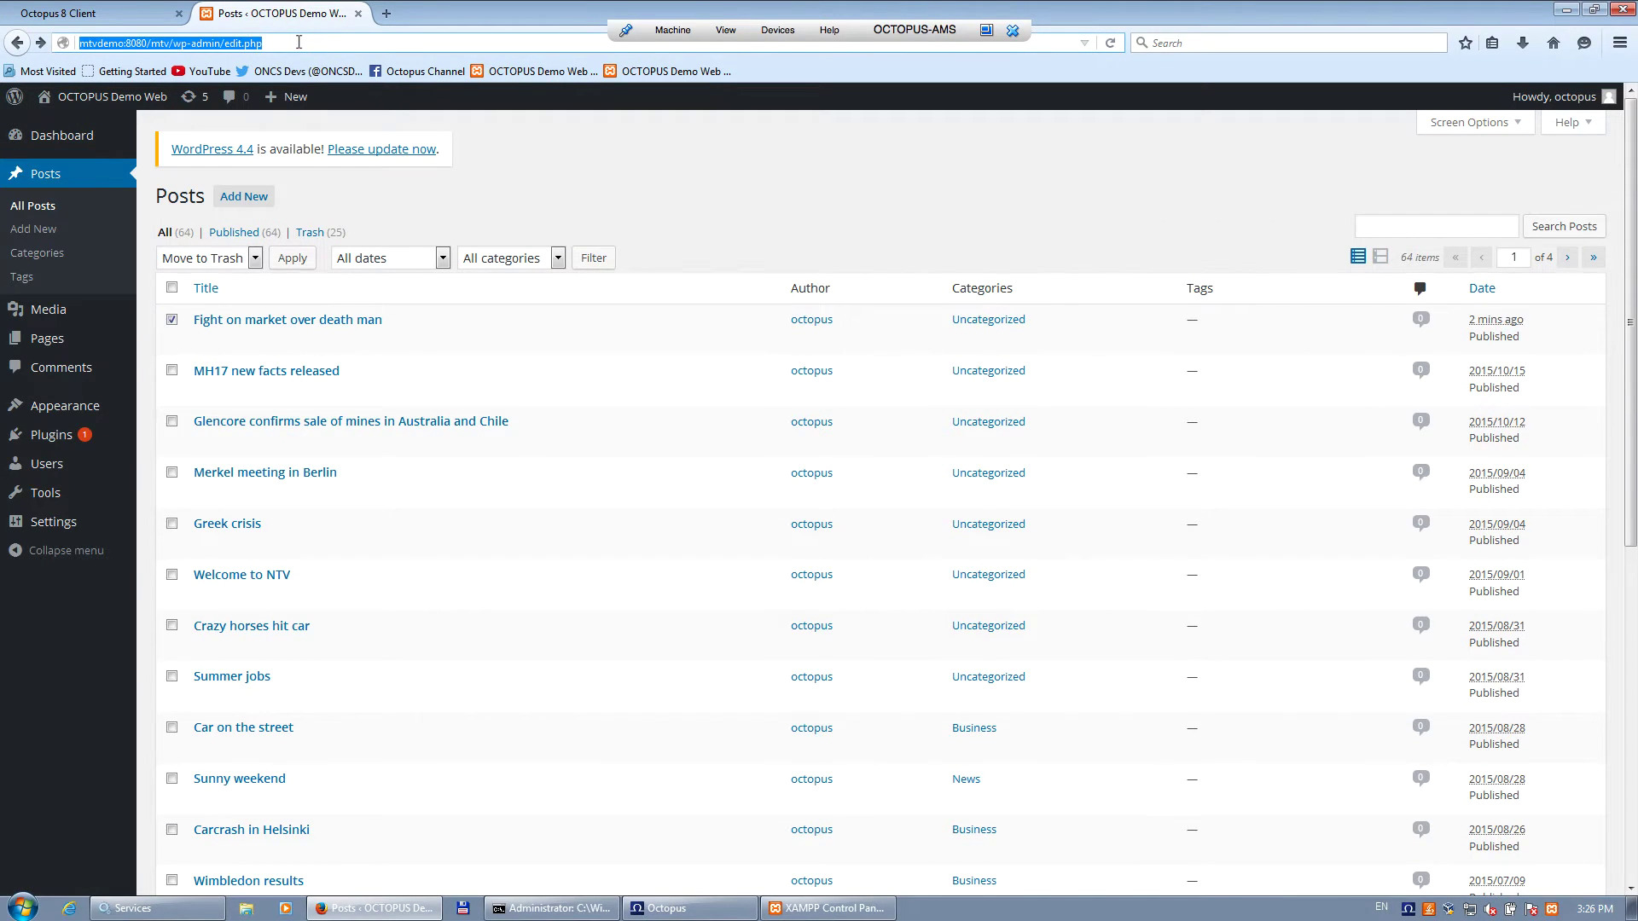
left_click(539, 72)
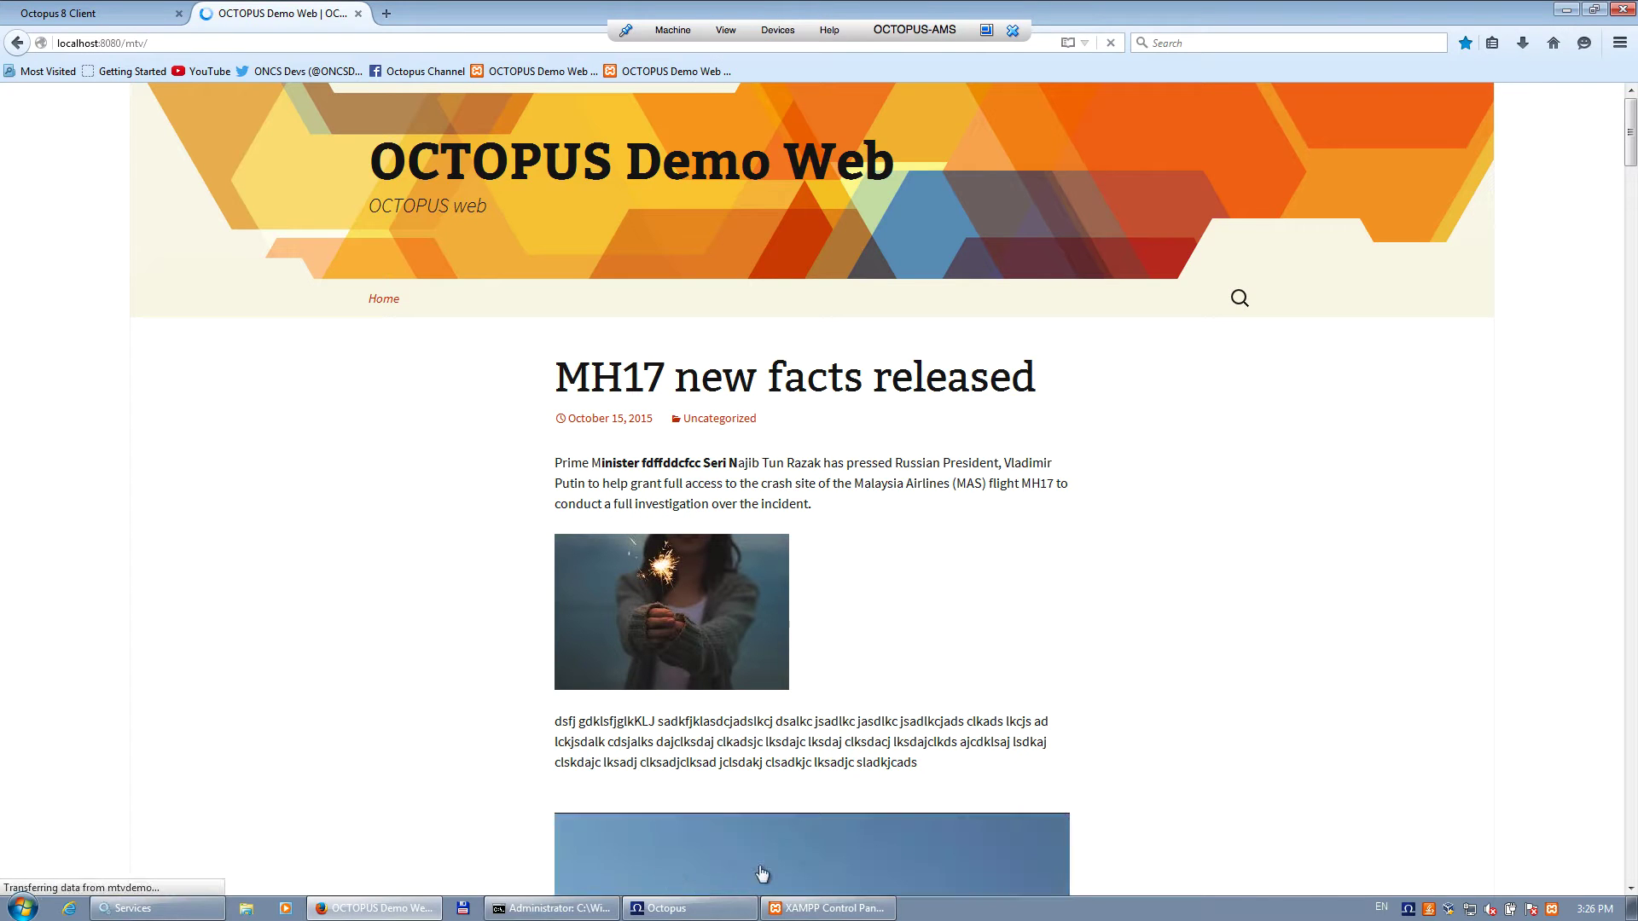
left_click(666, 907)
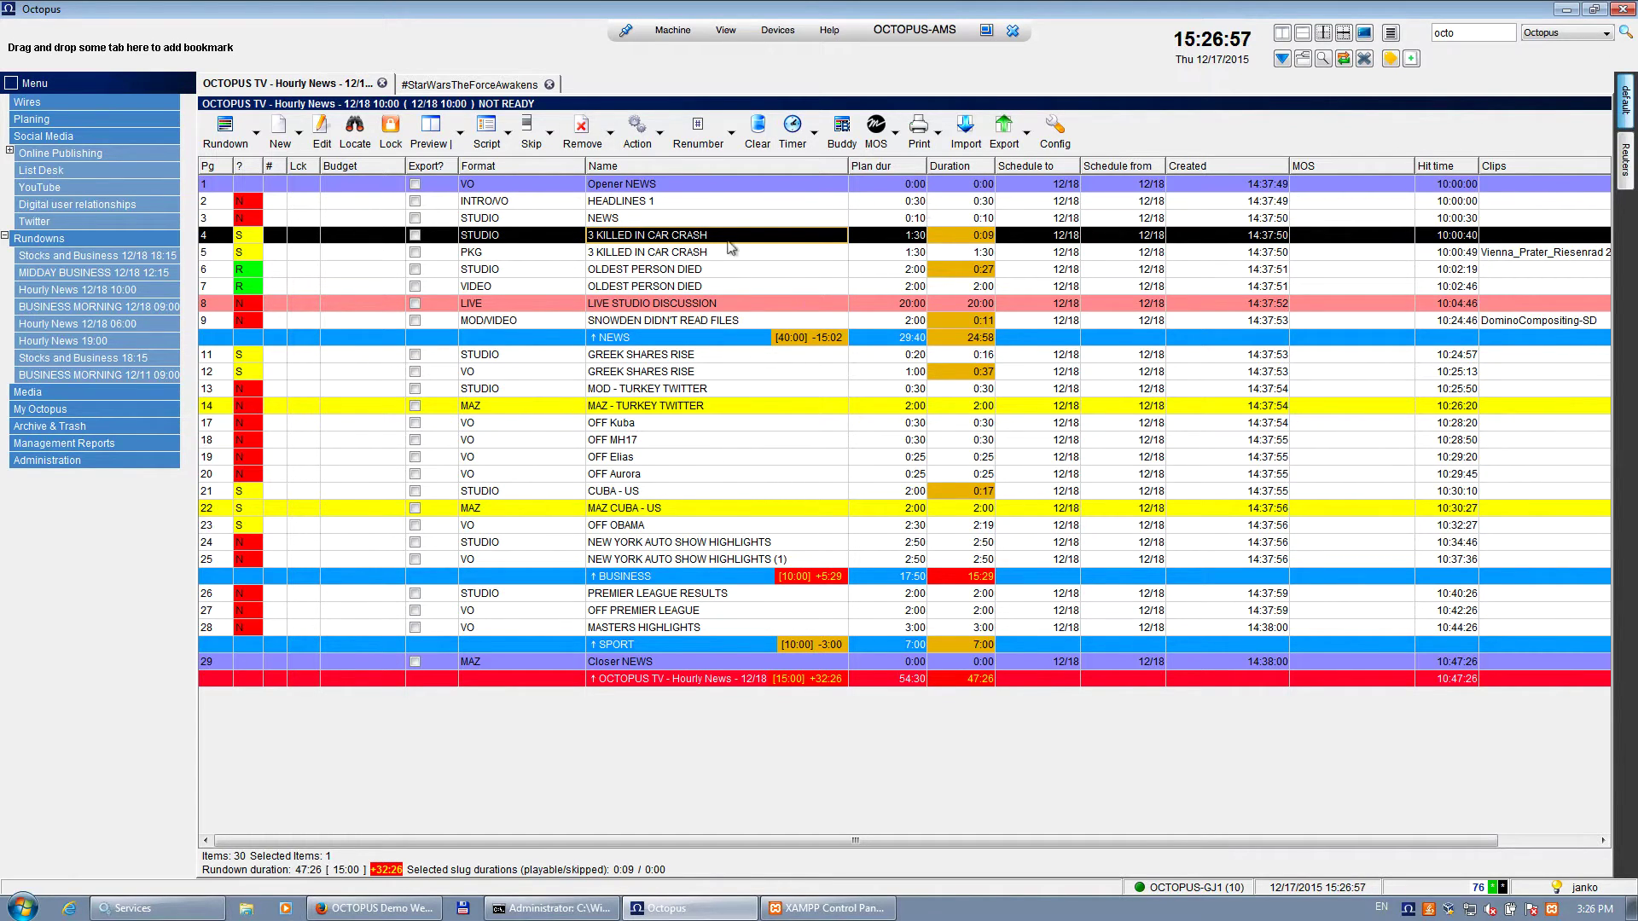
Open the 3 KILLED IN CAR CRASH script in edit mode and select its entire sentence.
double_click(657, 242)
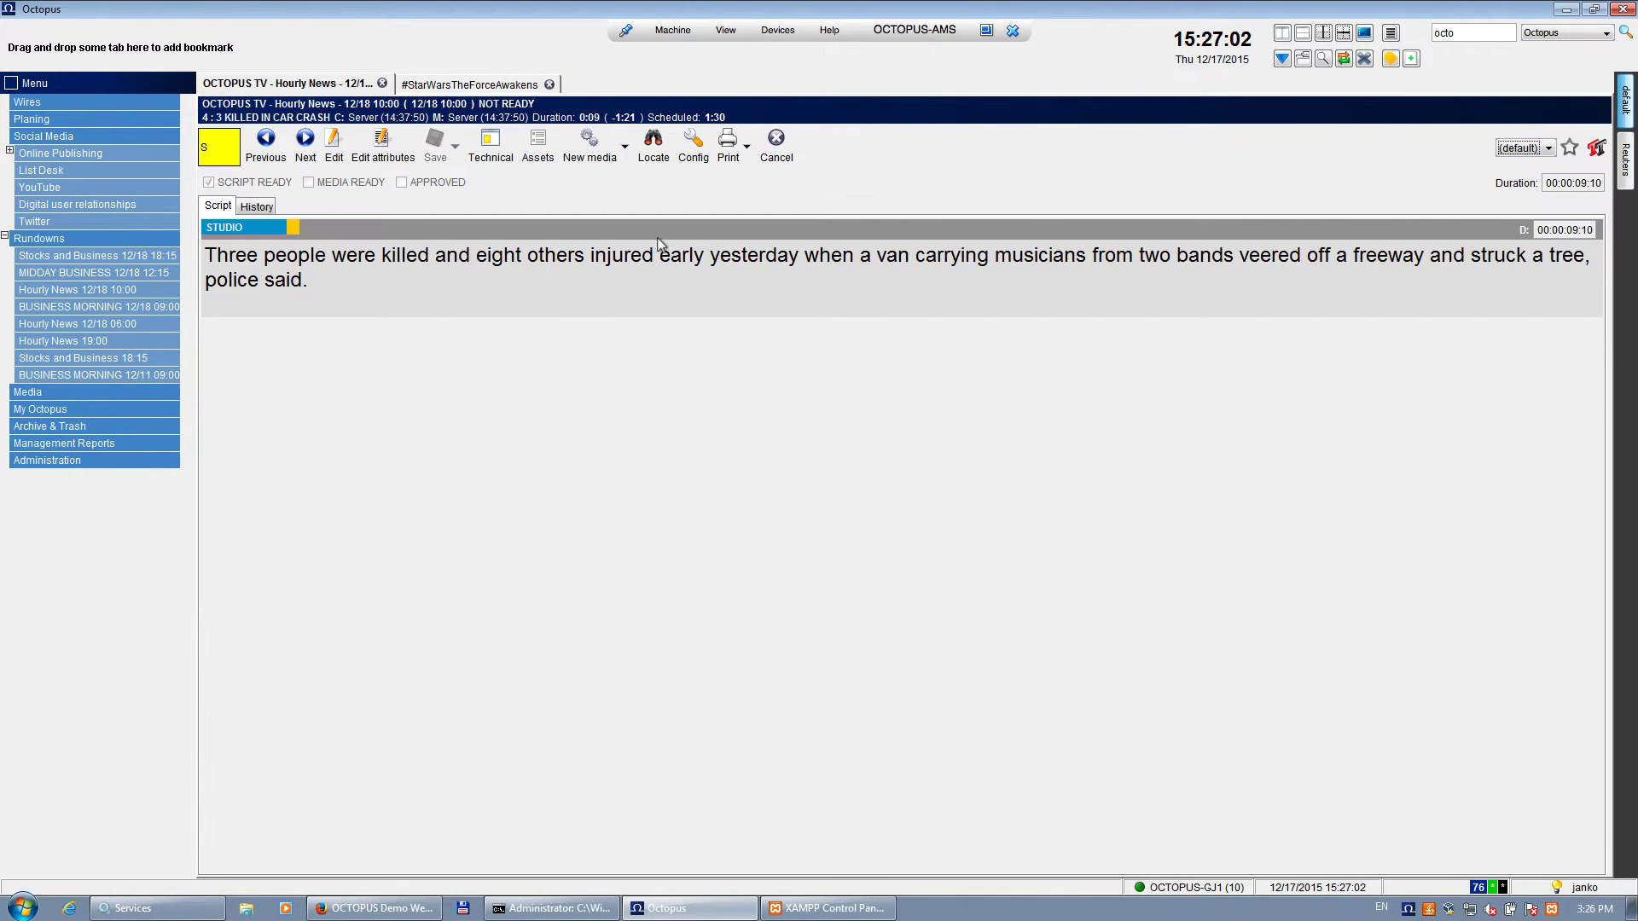
left_click(564, 298)
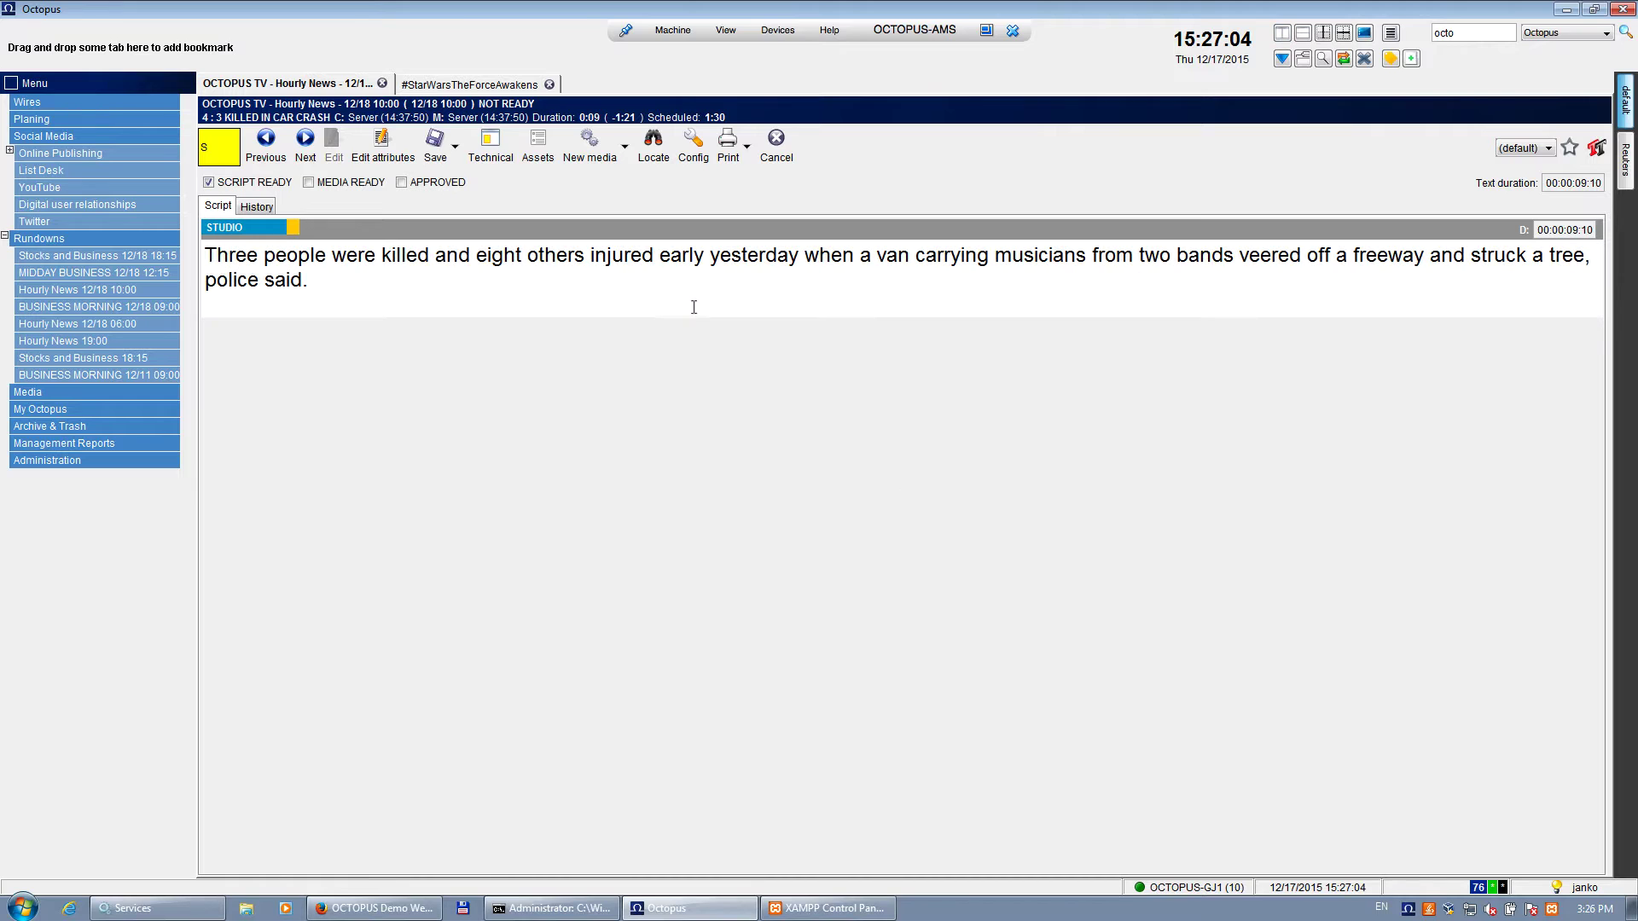
left_click_drag(346, 285, 202, 258)
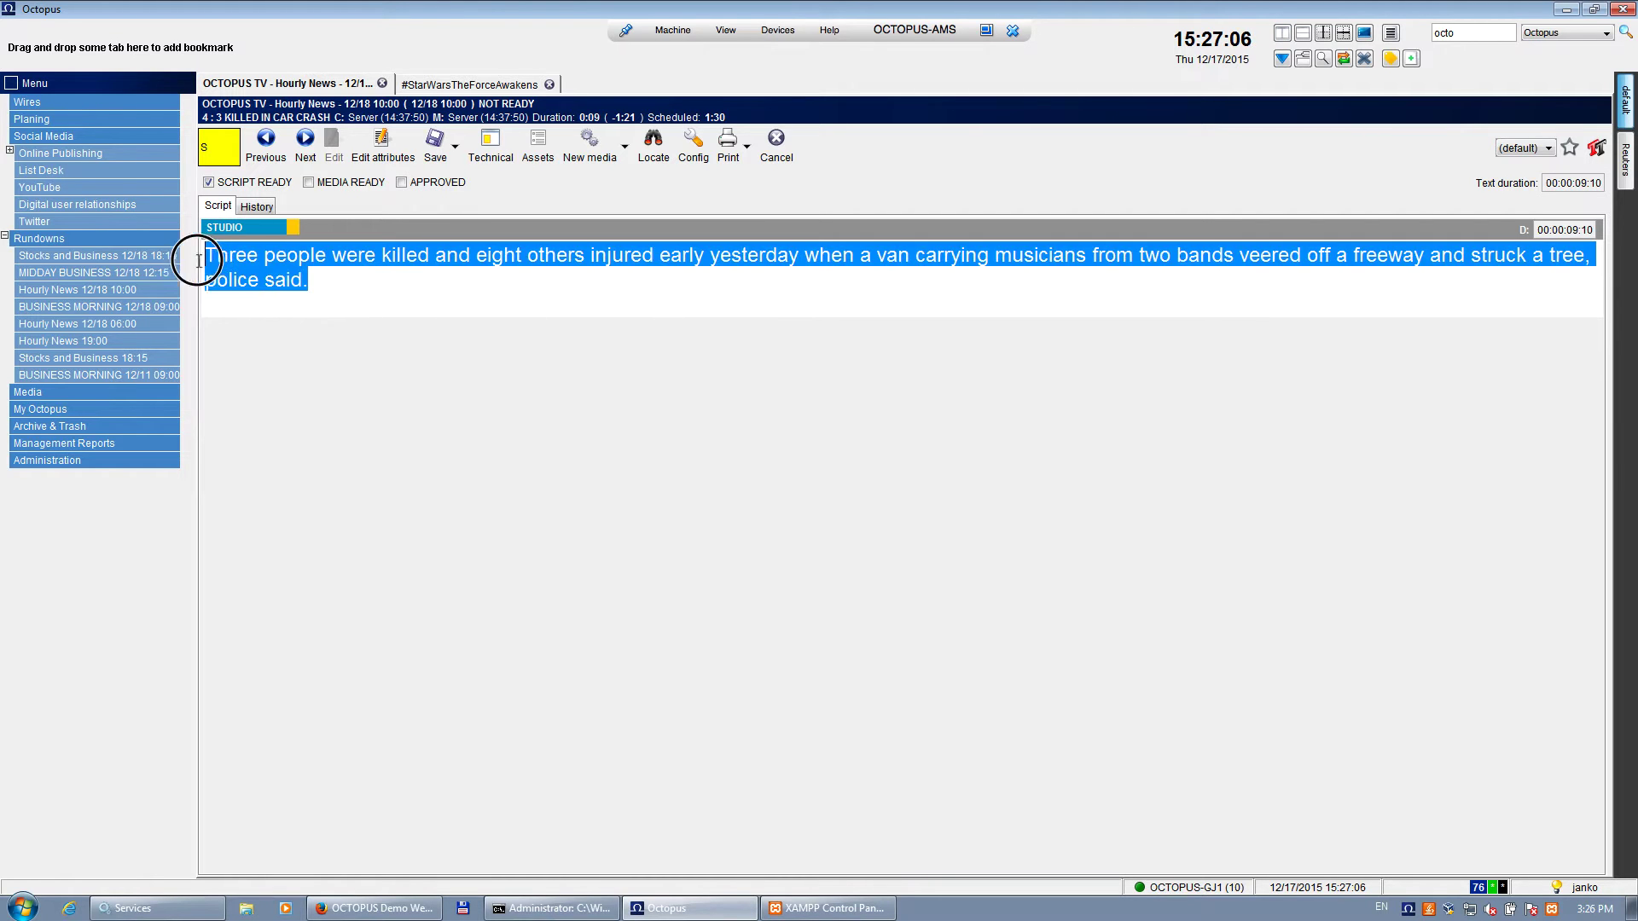
left_click(265, 273)
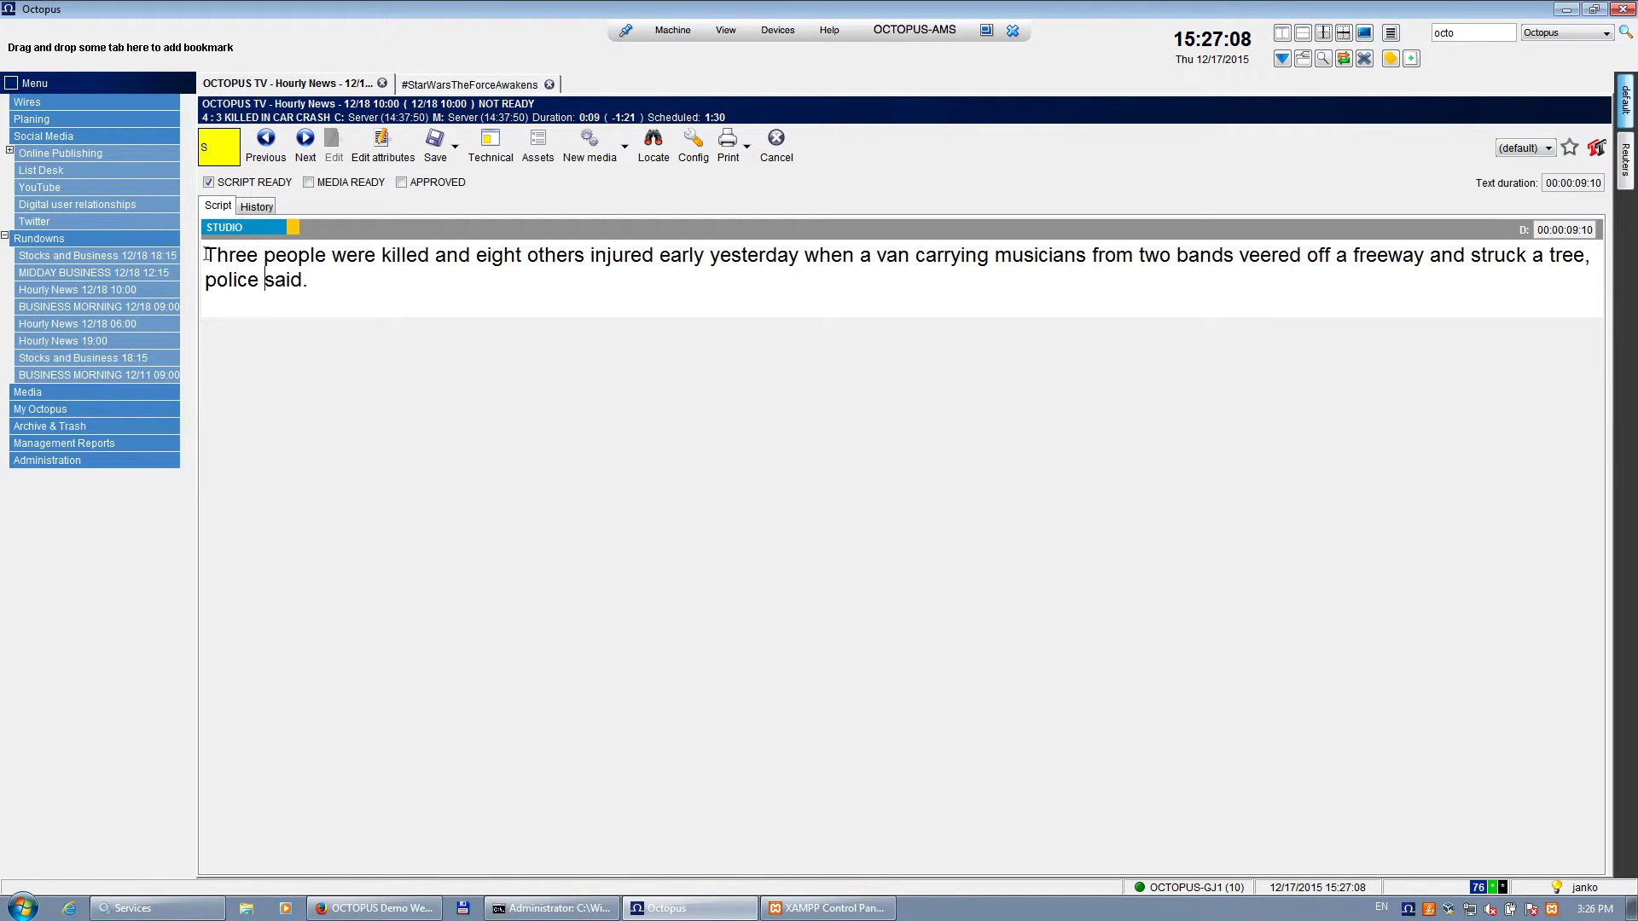
left_click_drag(206, 255, 309, 281)
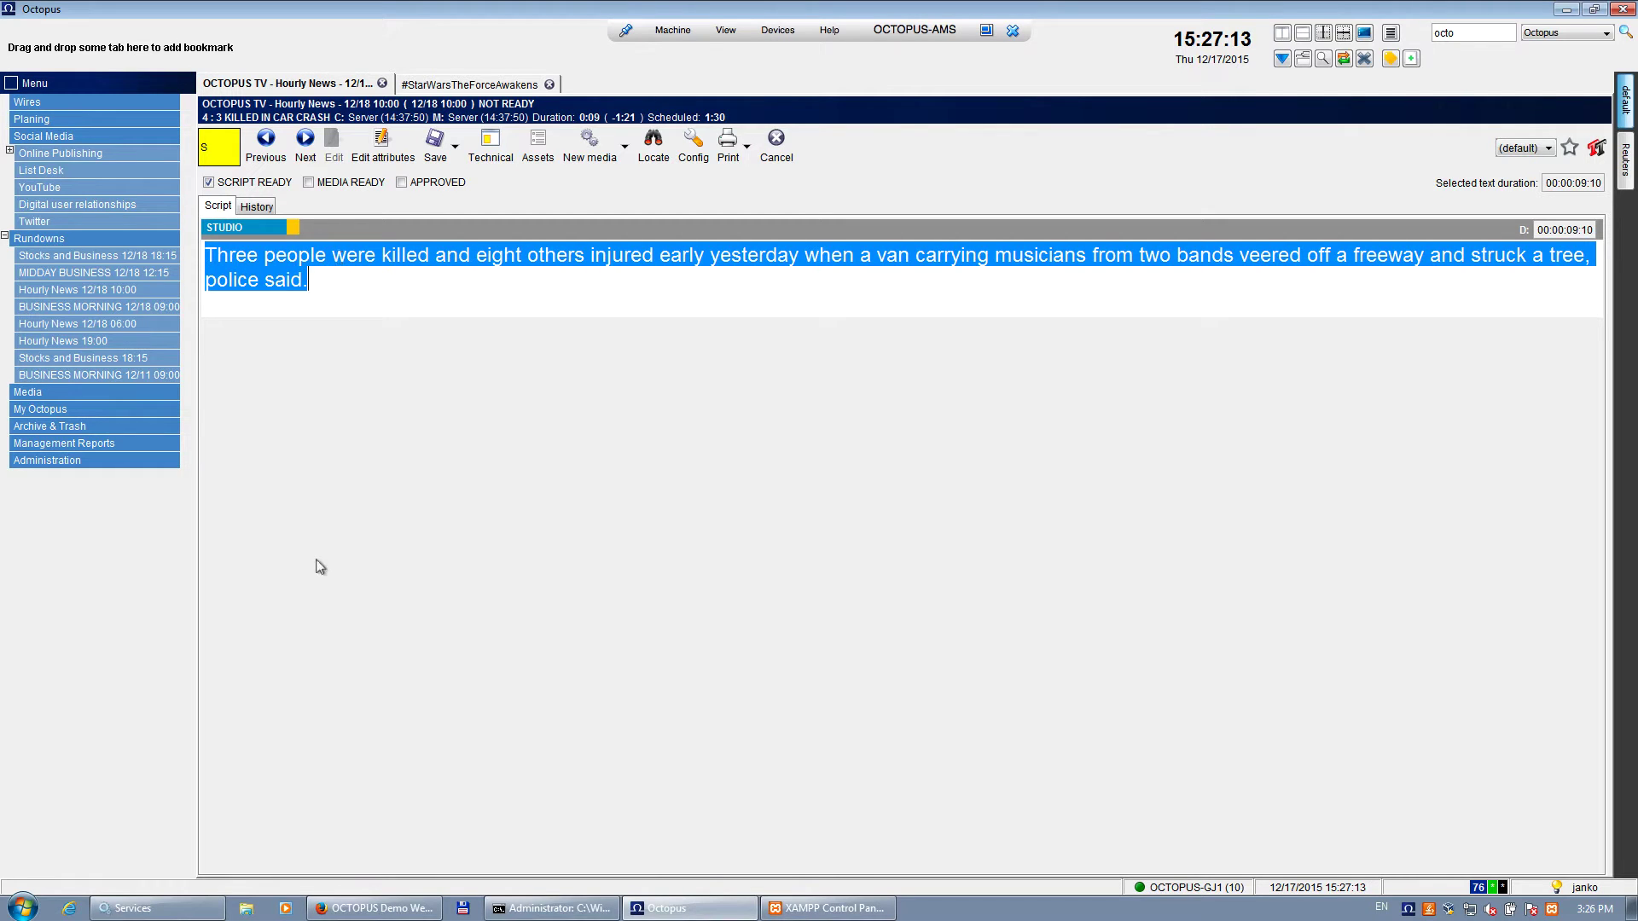
right_click(398, 254)
Publish the selected script sentence as a new Website post.
mouse_move(461, 265)
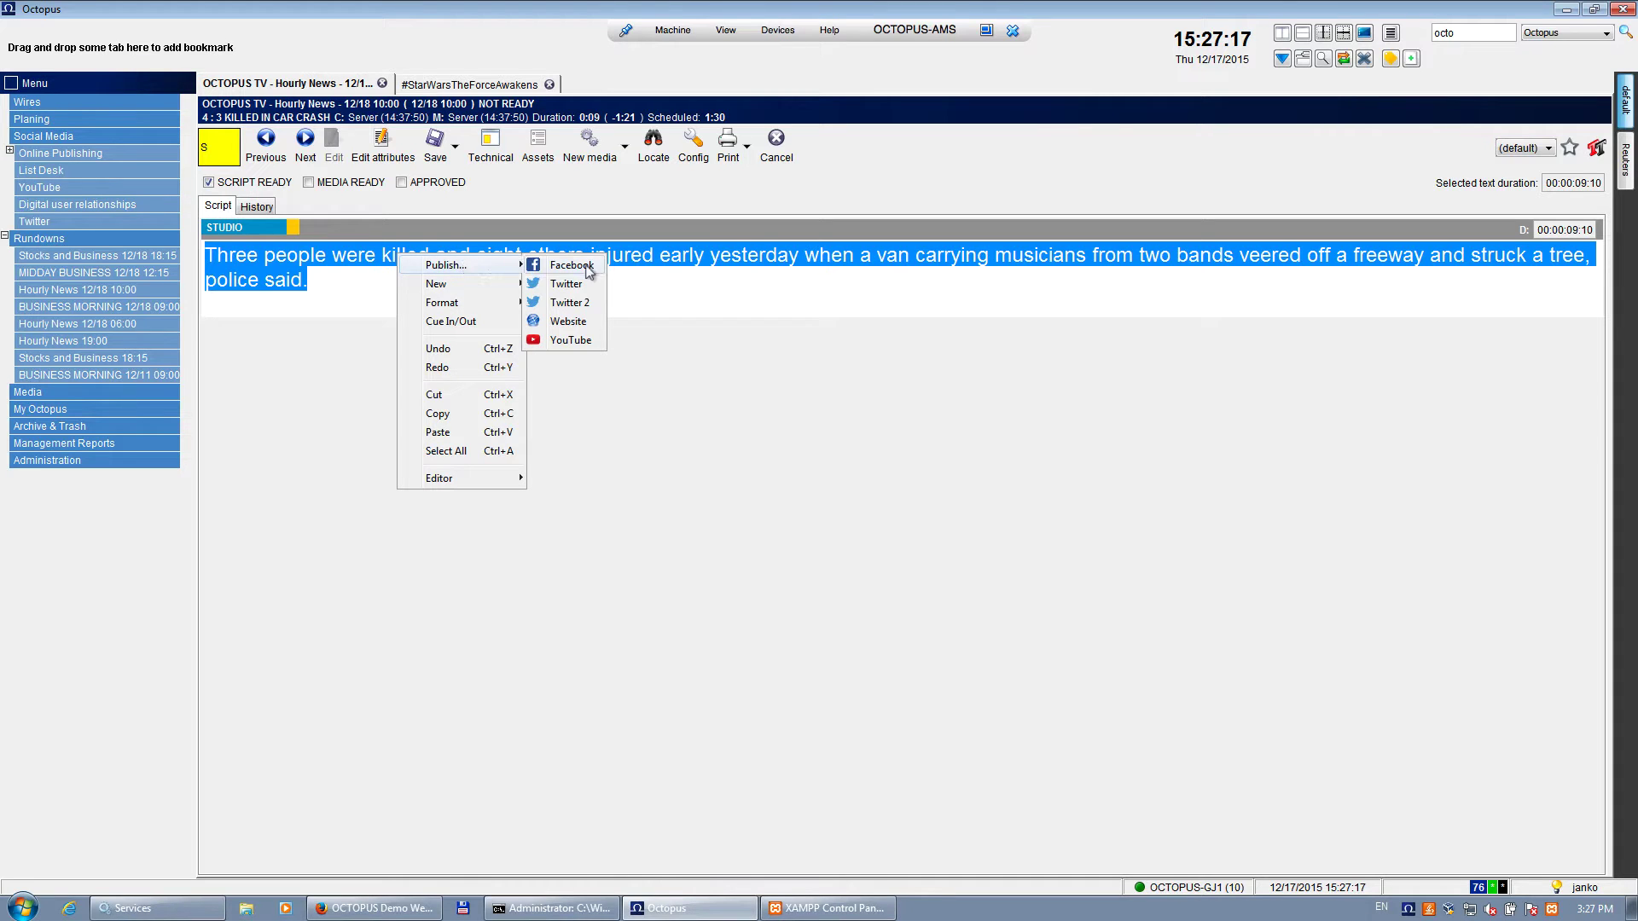
left_click(572, 324)
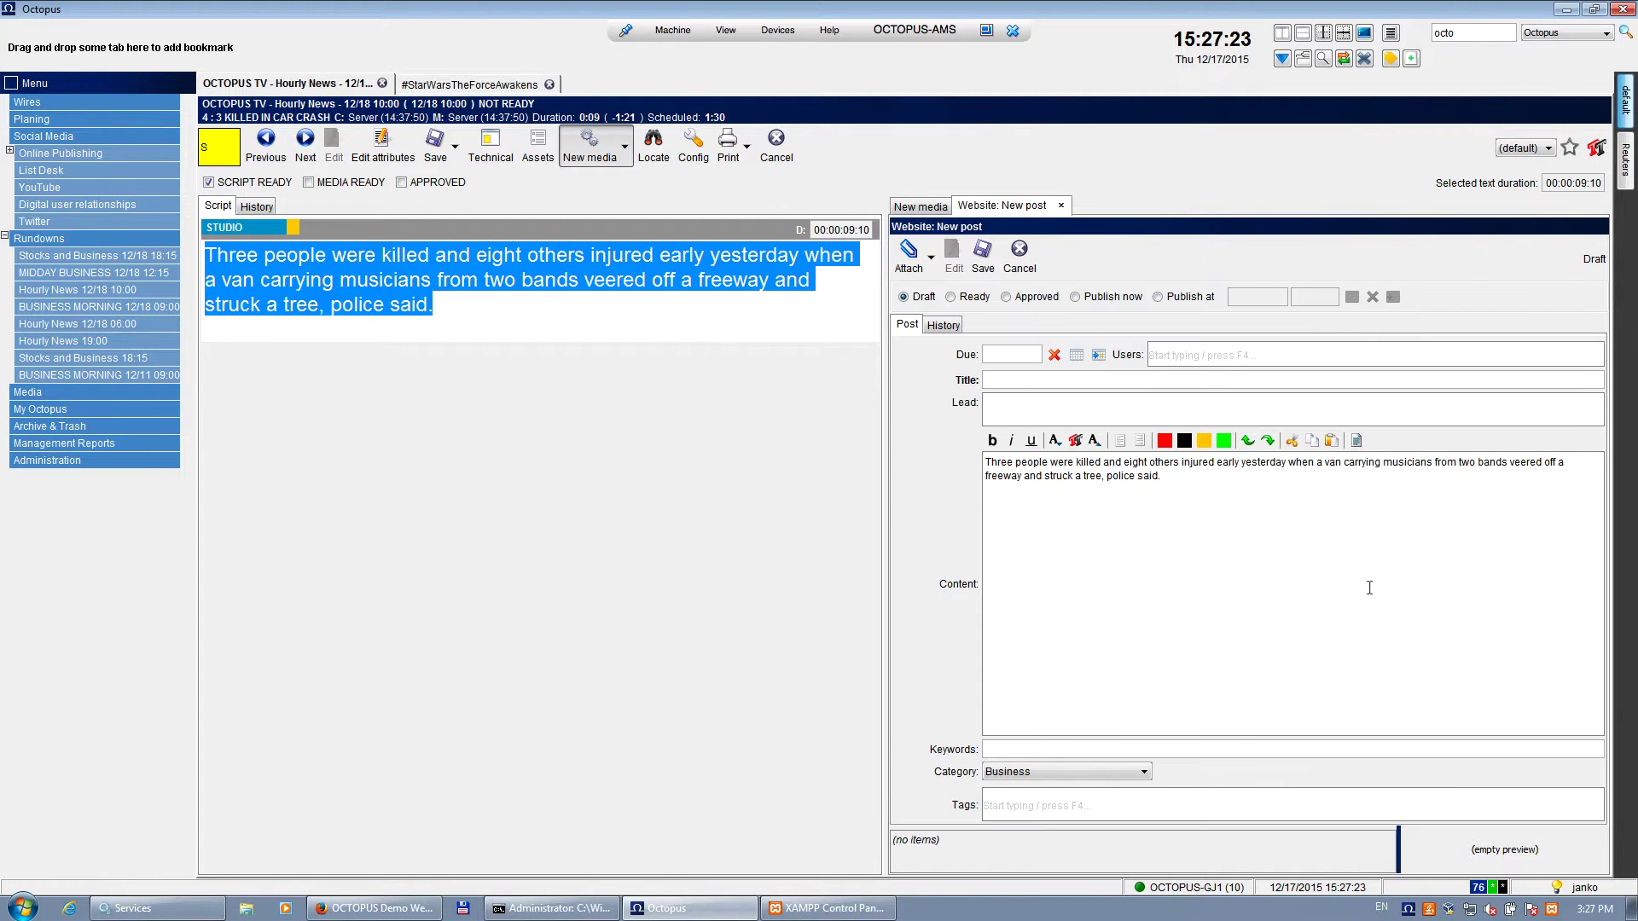
left_click_drag(1185, 483, 944, 464)
left_click(1036, 489)
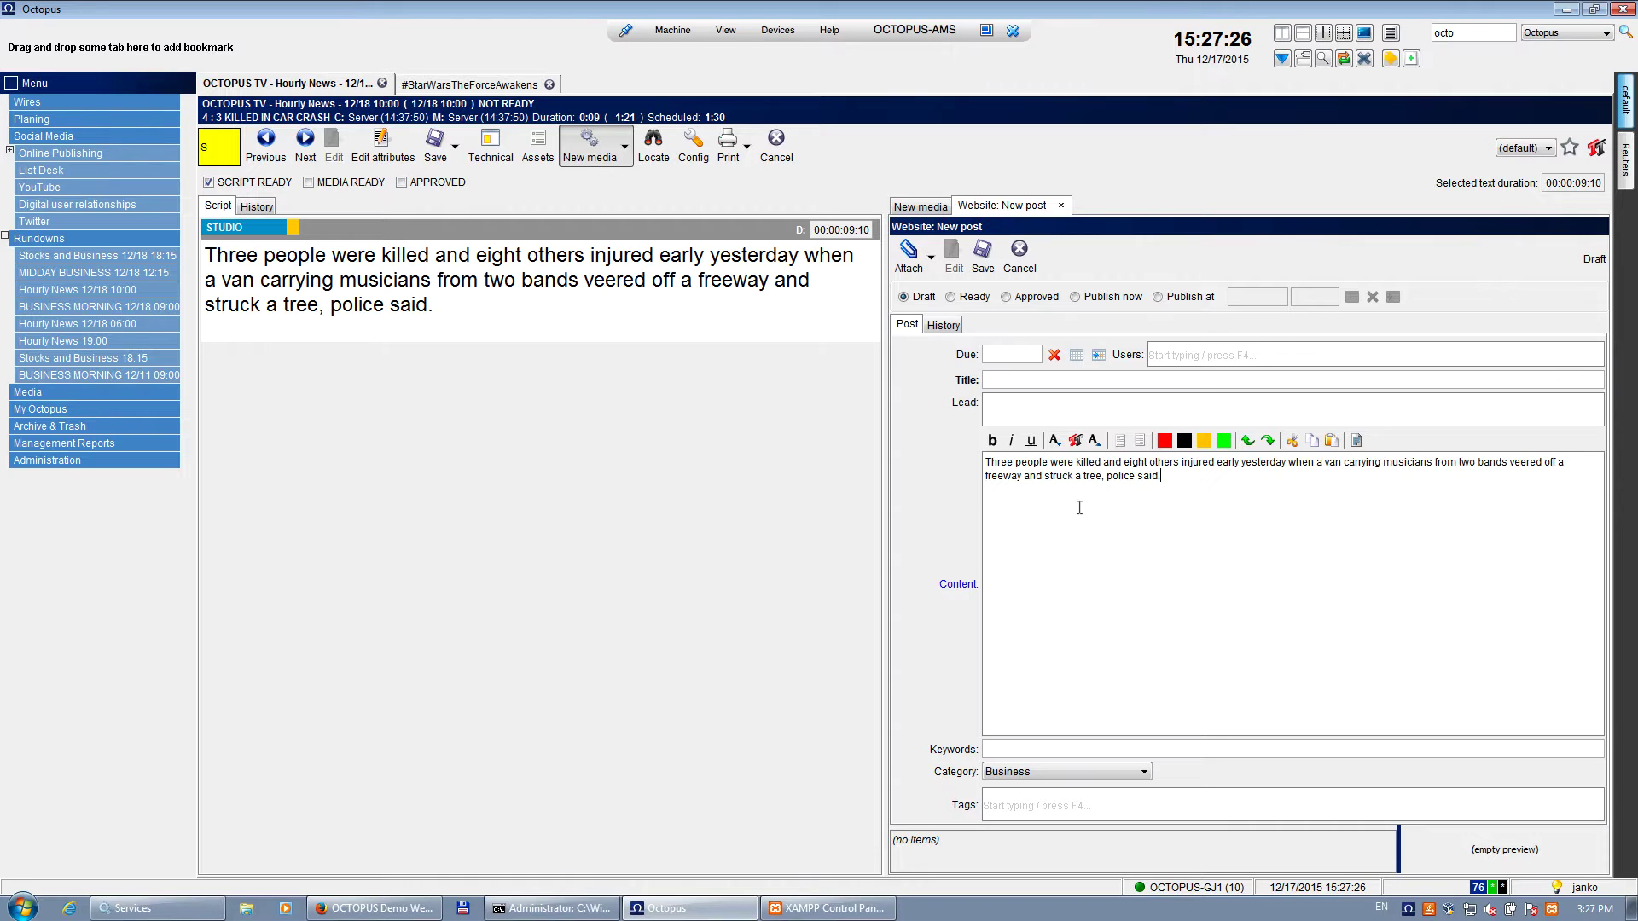
Paste three Lorem ipsum paragraphs below the opening sentence and remove the stray space before Etiam.
key("Return")
type("Etiam varius justo ut dolor imperdiet, eget posuere justo vehicula. Nullam at pretium metus, vel posuere augue. Nunc elementum eu mi eget cursus. Phasellus id elit sed odio efficitur cursus. Vivamus dictum ex nisi, sed vehicula urna varius et. Vivamus ultrices felis libero, sed commodo quam vestibulum ut. Duis quis pharetra elit. Aenean a elit vitae risus finibus tristique.  Phasellus ultrices facilisis dolor, eget ornare ligula hendrerit vel. Curabitur ac eros risus. Integer vel nunc nec ipsum ullamcorper tristique. Donec tincidunt leo dui, non euismod mauris elementum eu. In sagittis sem ac felis finibus, vitae eleifend sem ultrices. Mauris ac risus quis arcu semper malesuada. Cras congue enim quis vehicula volutpat. Curabitur finibus malesuada urna, sed placerat urna placerat a.  Pellentesque pretium sem et sem commodo, eget vehicula magna ullamcorper. Mauris at purus ipsum. Suspendisse dui erat, malesuada in posuere eget, accumsan id nulla. Etiam facilisis blandit maximus. Suspendisse sit amet pretium dolor. Fusce euismod sapien diam, sed viverra augue semper non. Duis eget lobortis augue. Curabitur ipsum lorem, tincidunt venenatis massa eu, ornare faucibus leo. Curabitur quis maximus ex, vel aliquet tortor. Quisque vestibulum metus massa, vitae mattis sem posuere at. Nullam ullamcorper facilisis elit, id hendrerit ipsum dapibus a.")
left_click(1057, 487)
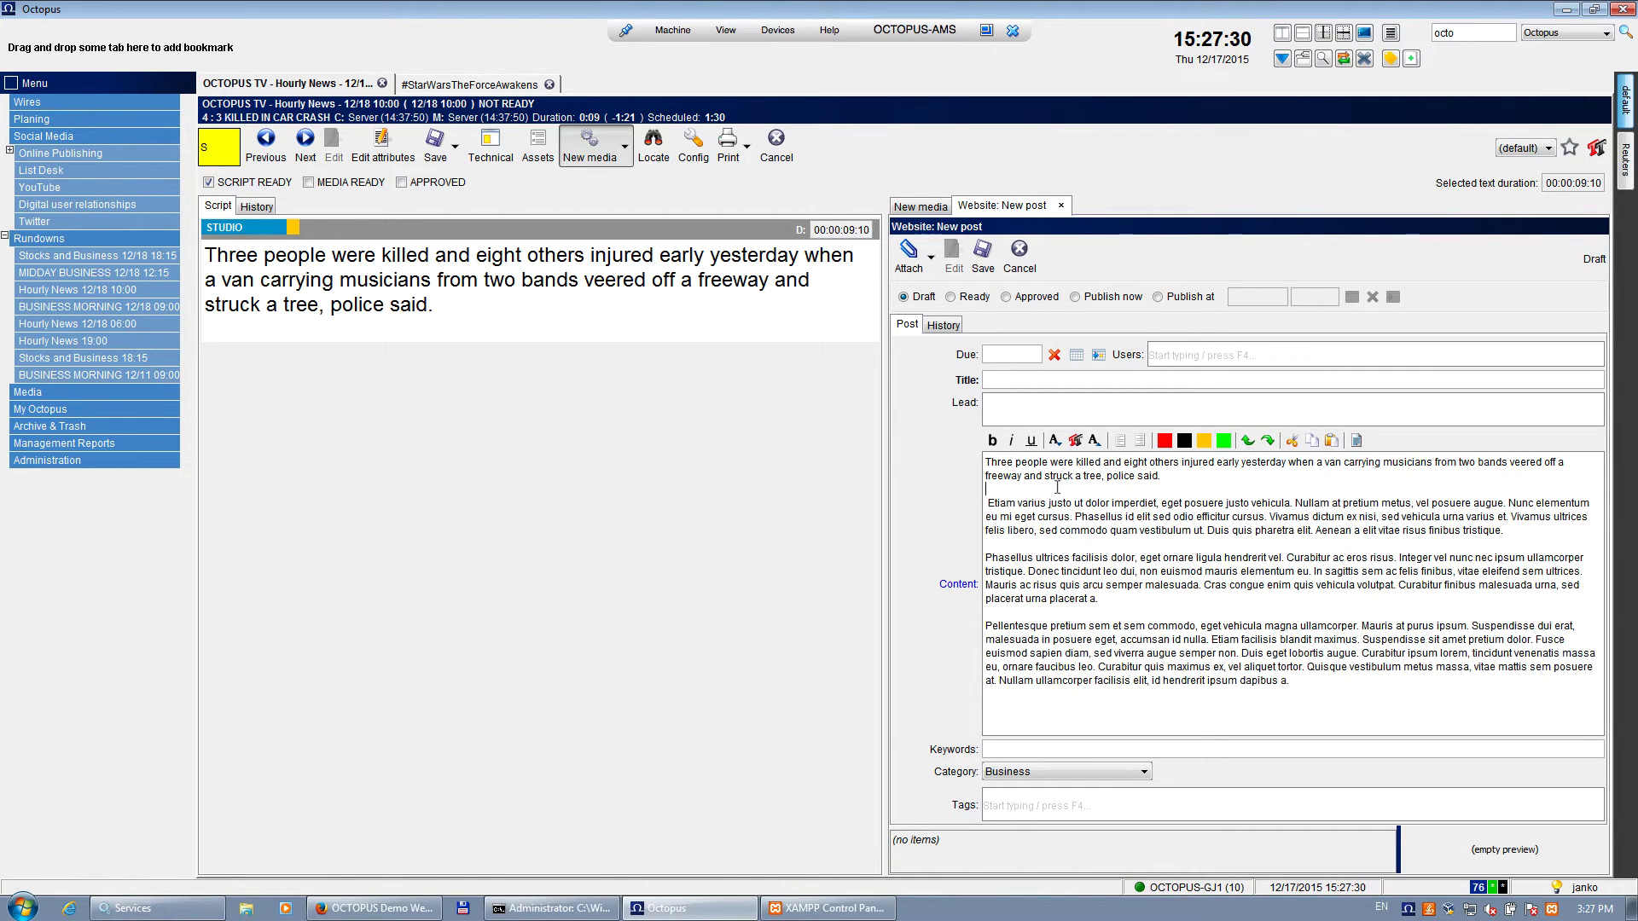
key("Delete")
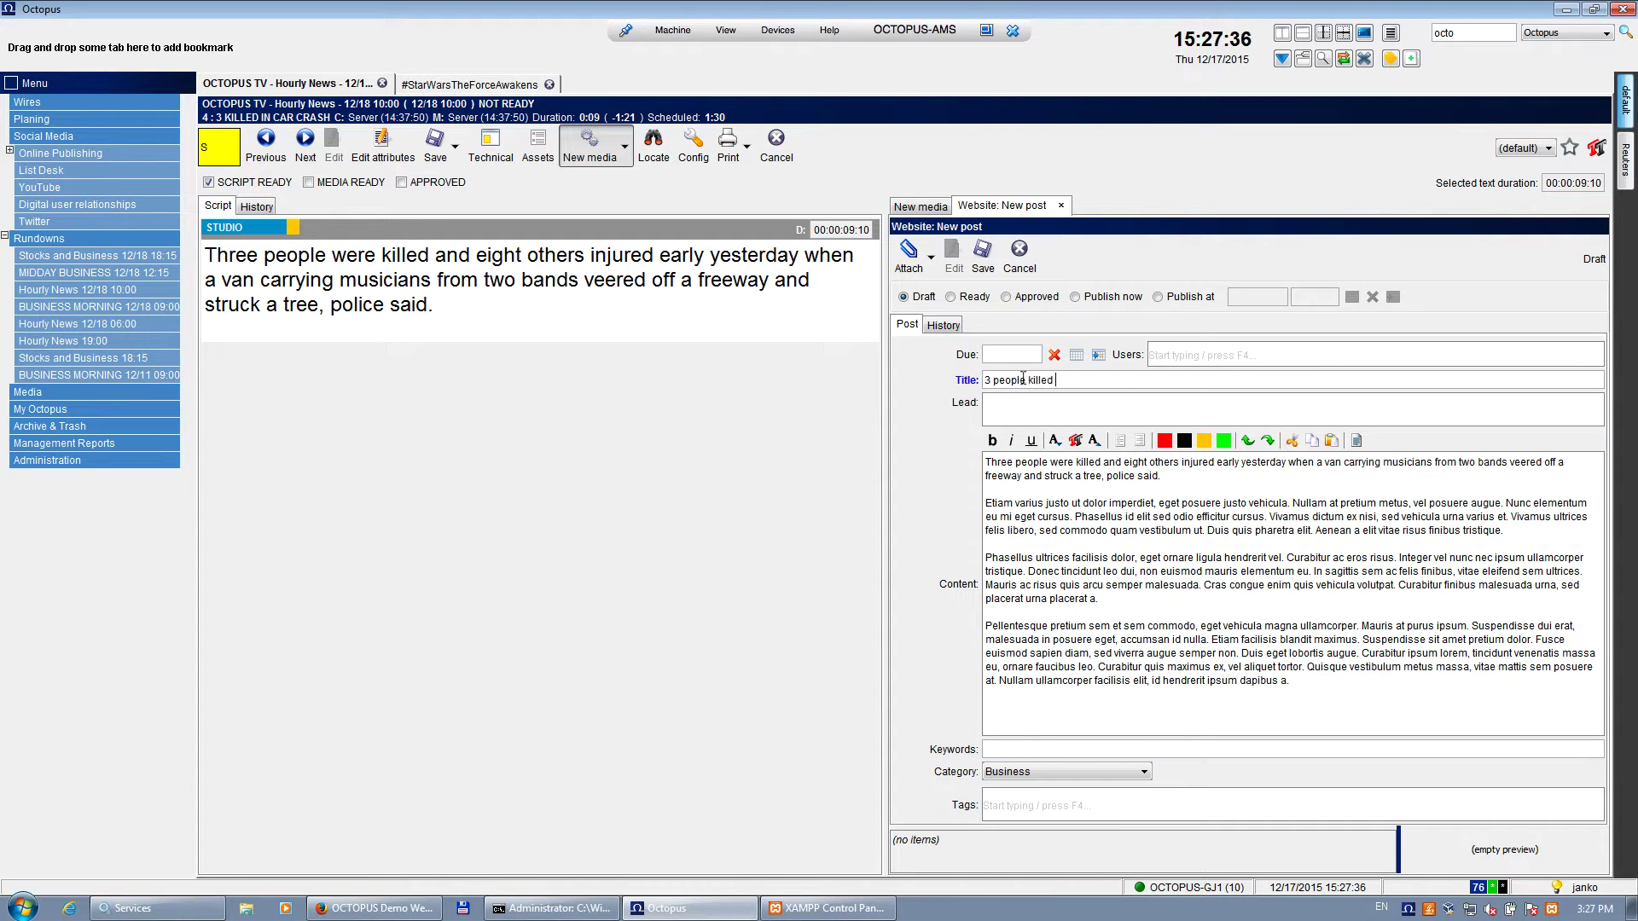
Complete the post title so it reads '3 people killed in a car crash'.
type("in a car crash")
left_click(996, 692)
left_click(936, 267)
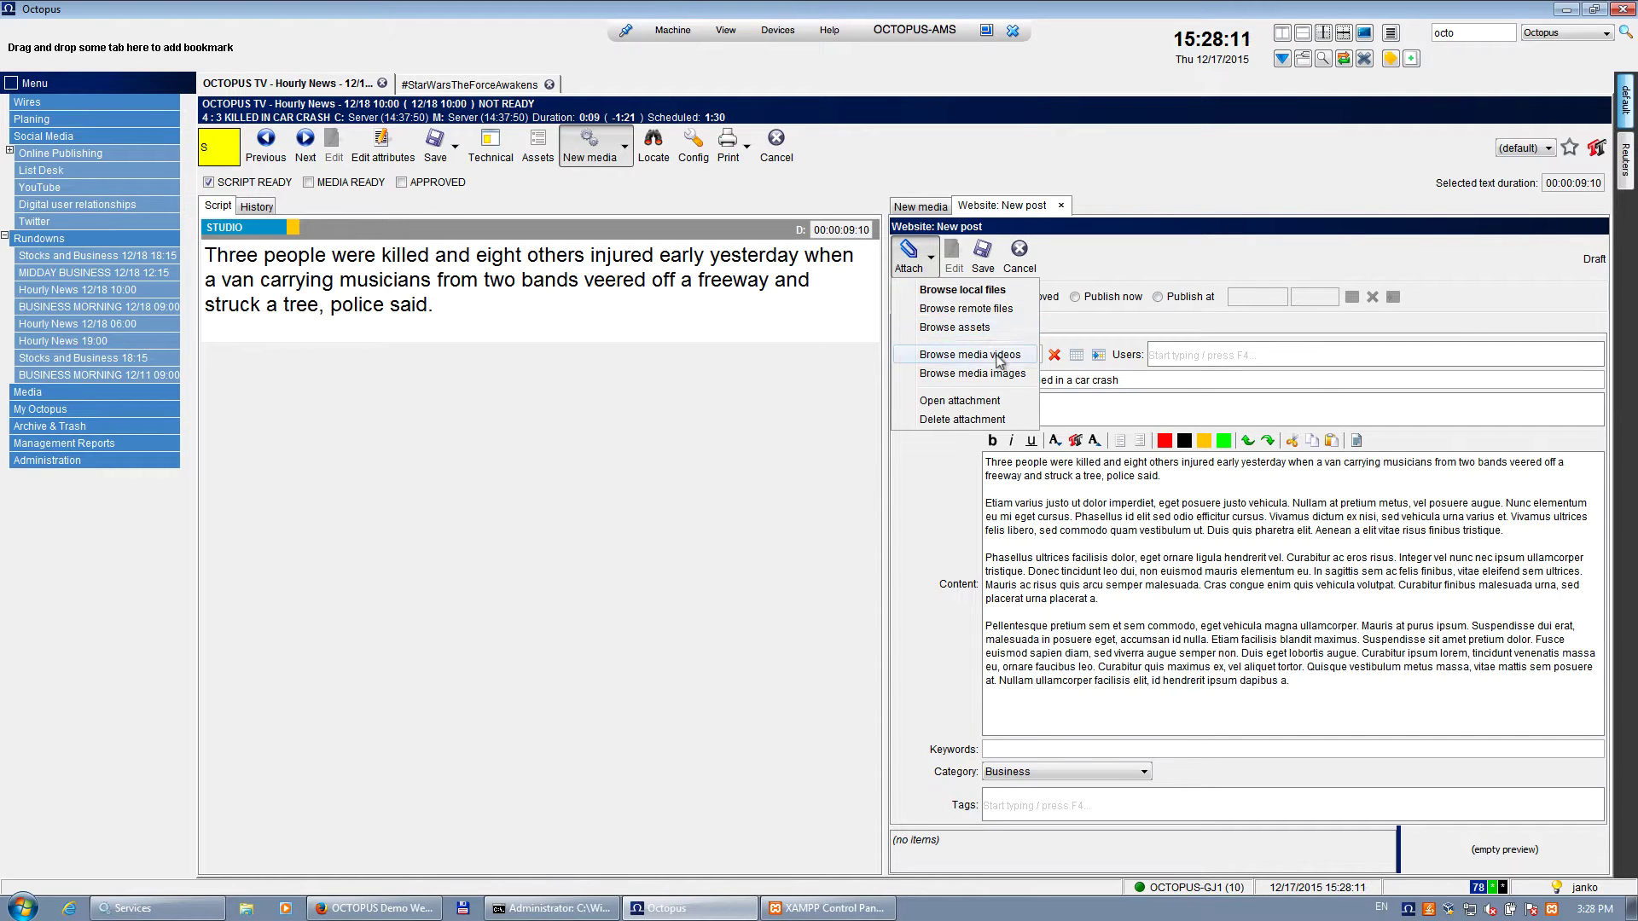
Preview the polizei-HD clip from the media library videos and attach it to the post.
left_click(1002, 376)
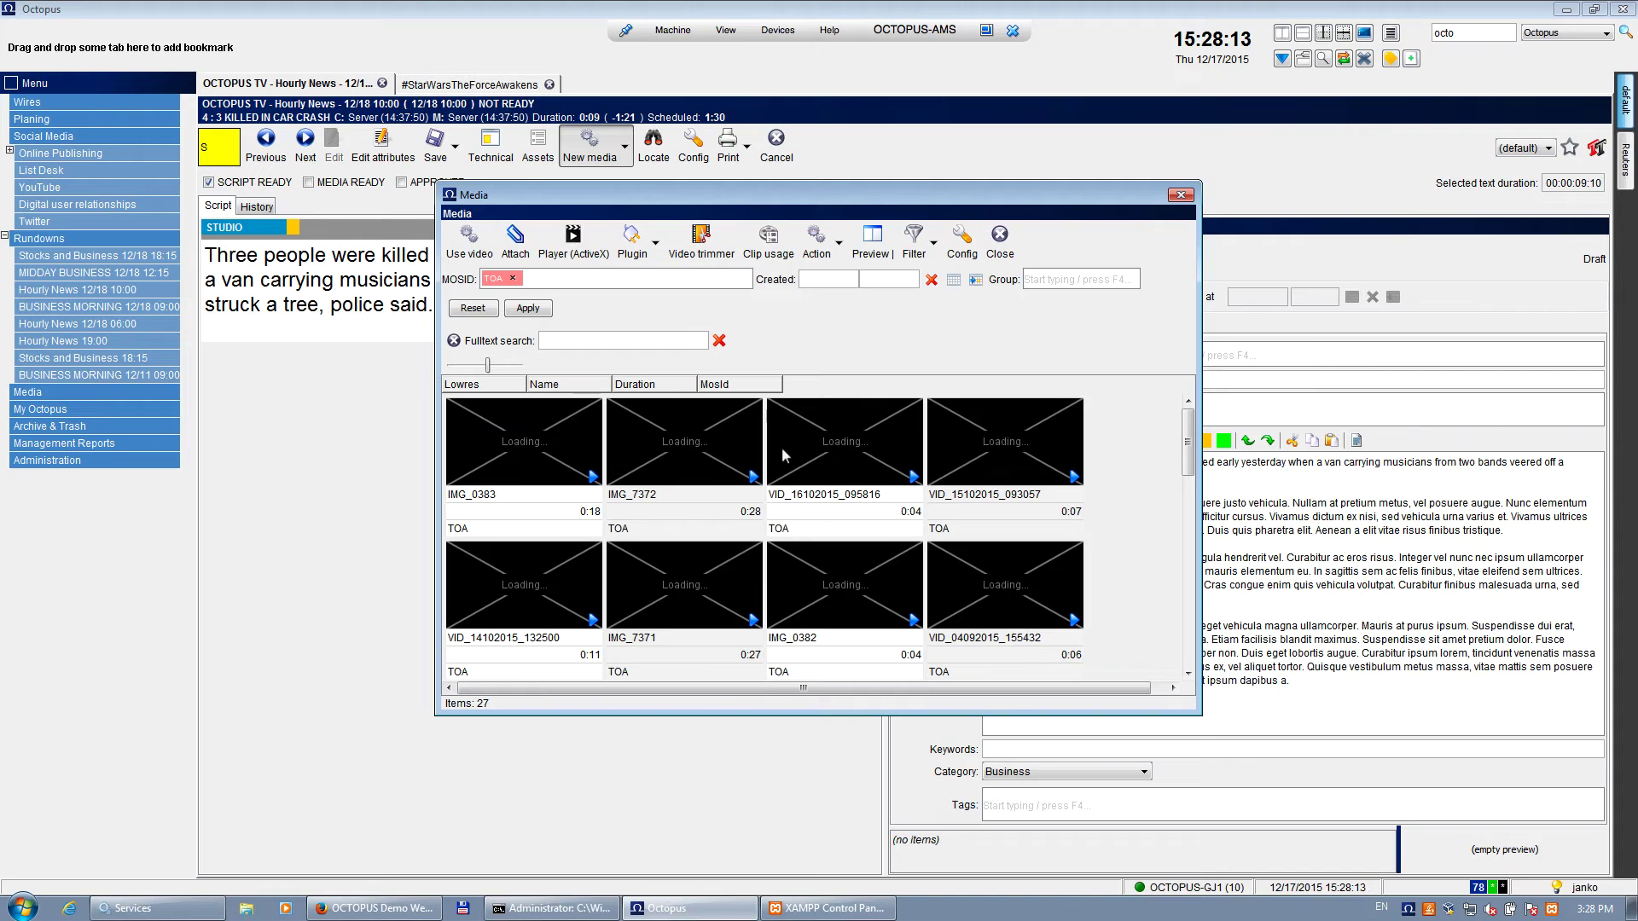
left_click_drag(1189, 442, 1192, 599)
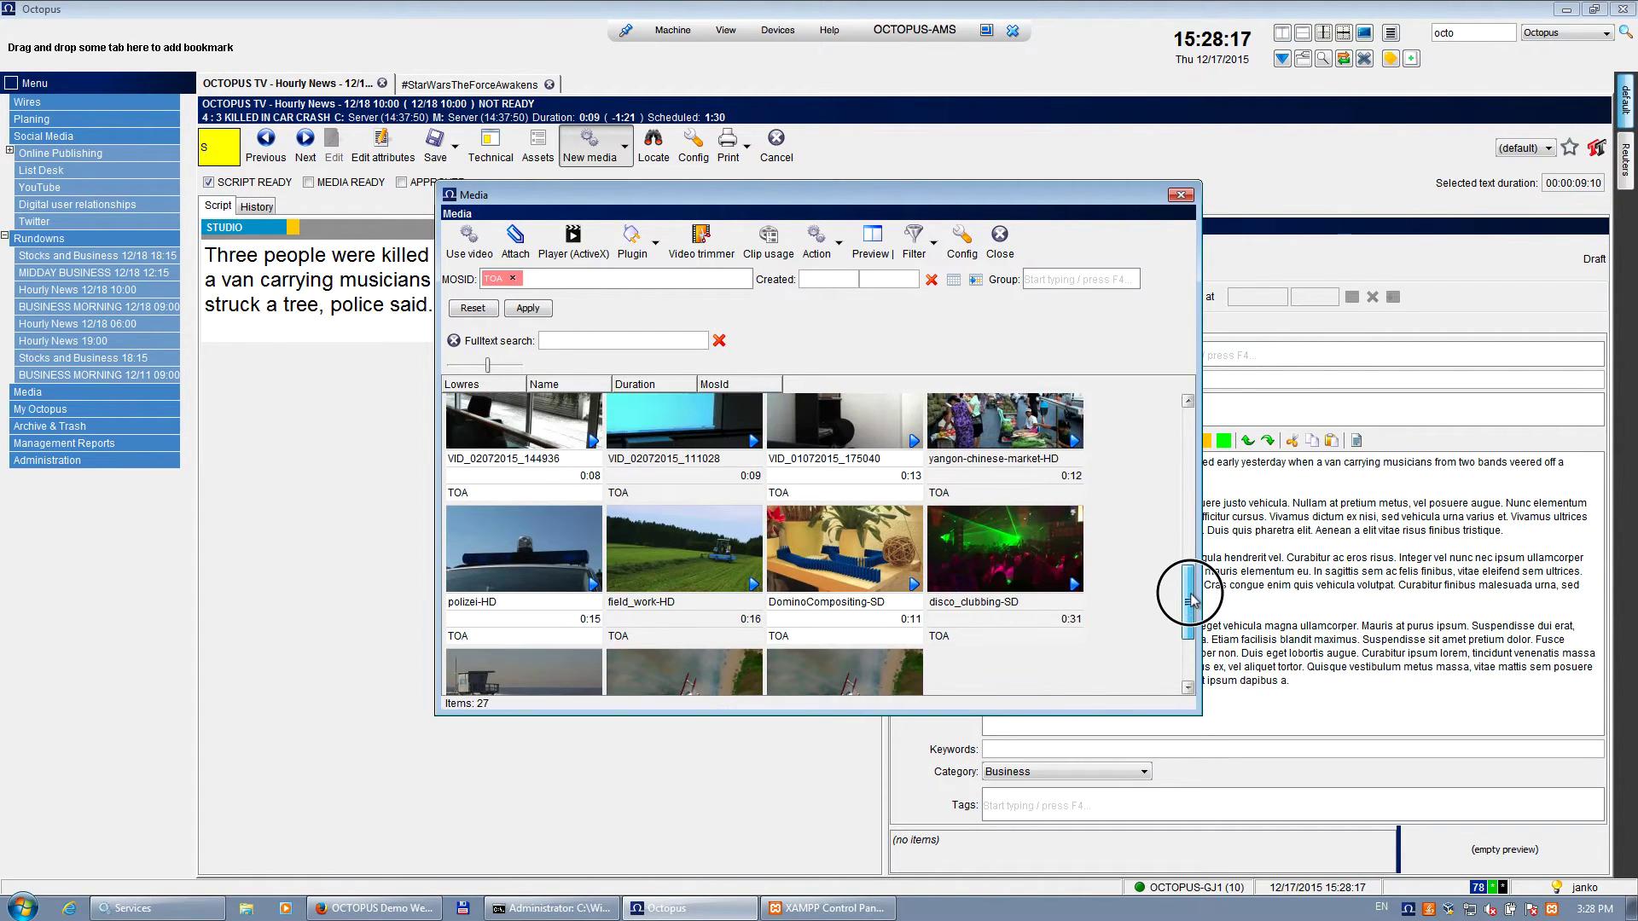
left_click(595, 589)
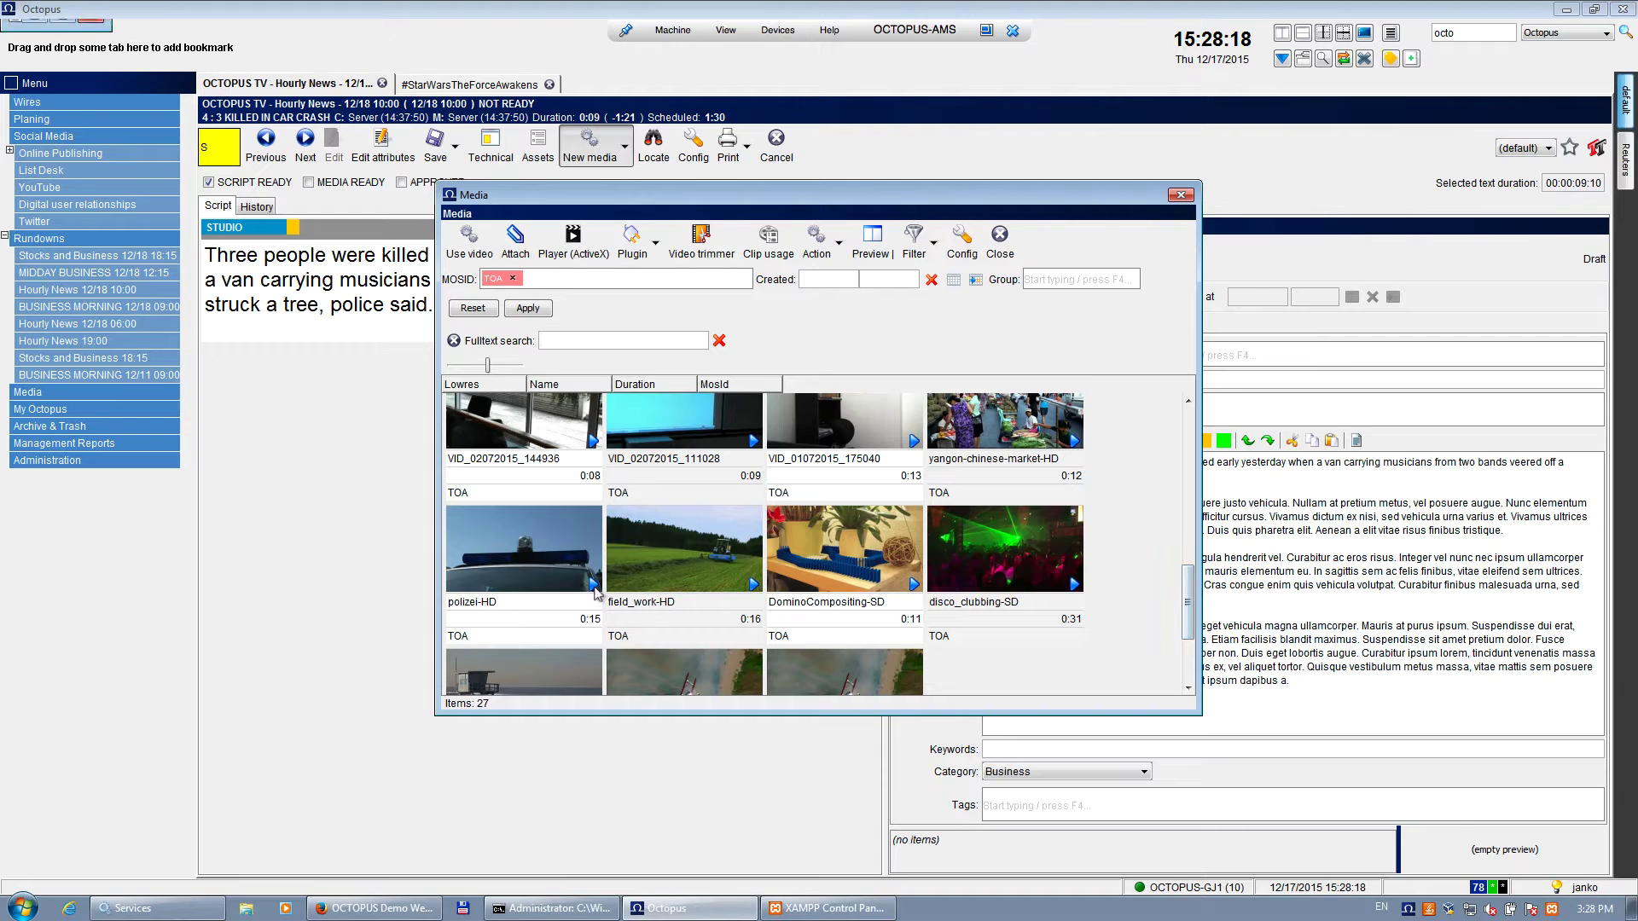
left_click(594, 589)
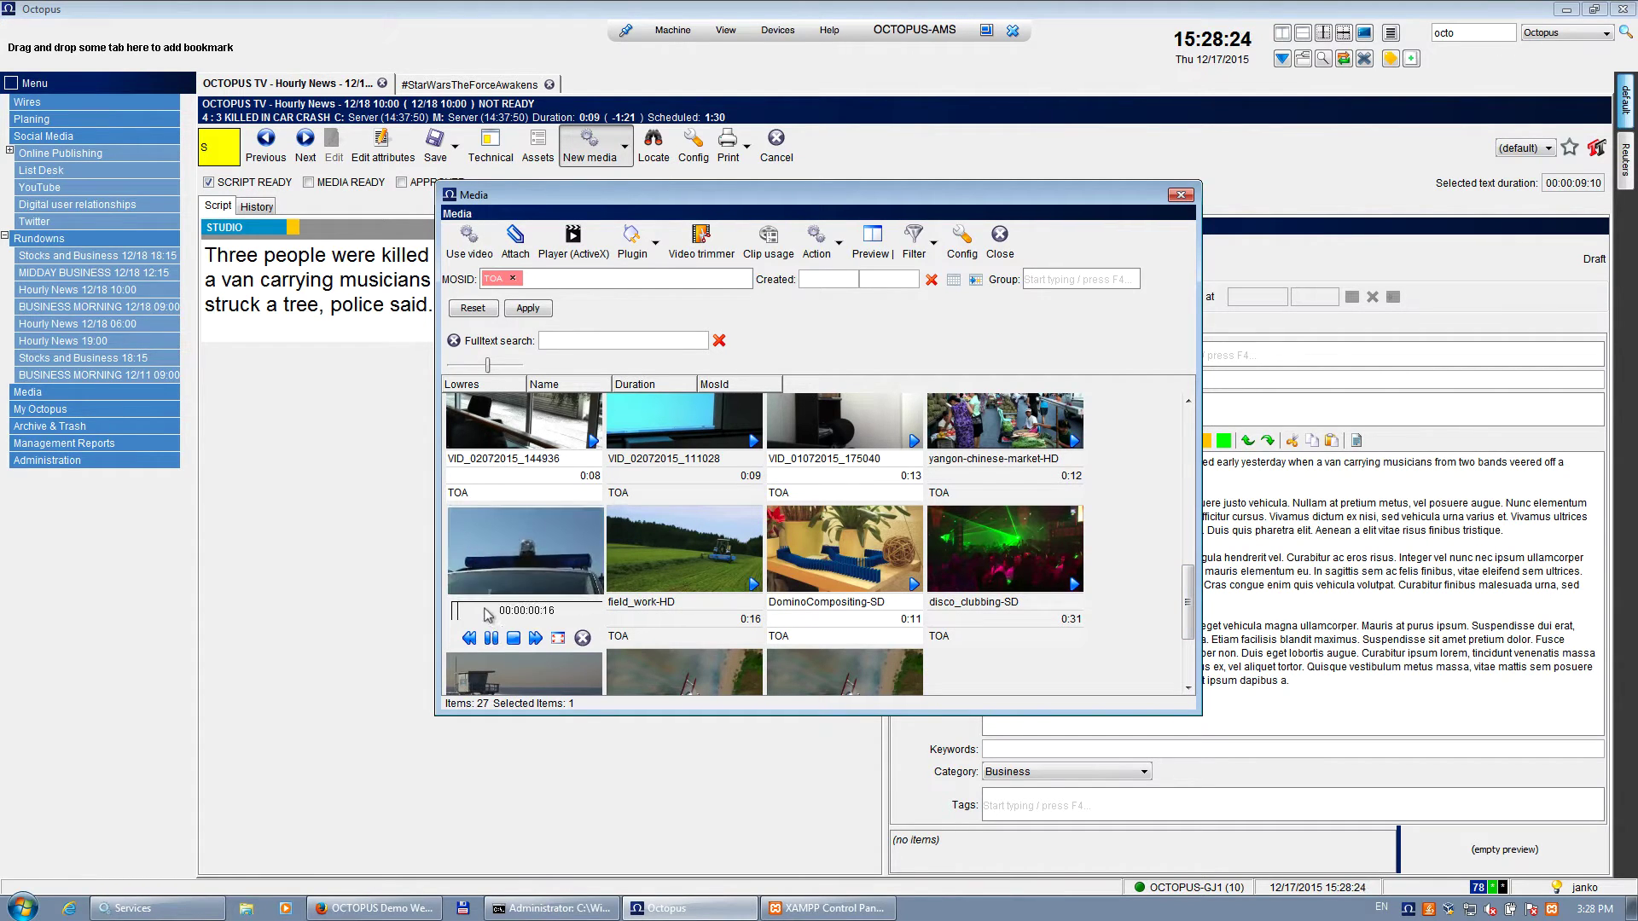
left_click(513, 638)
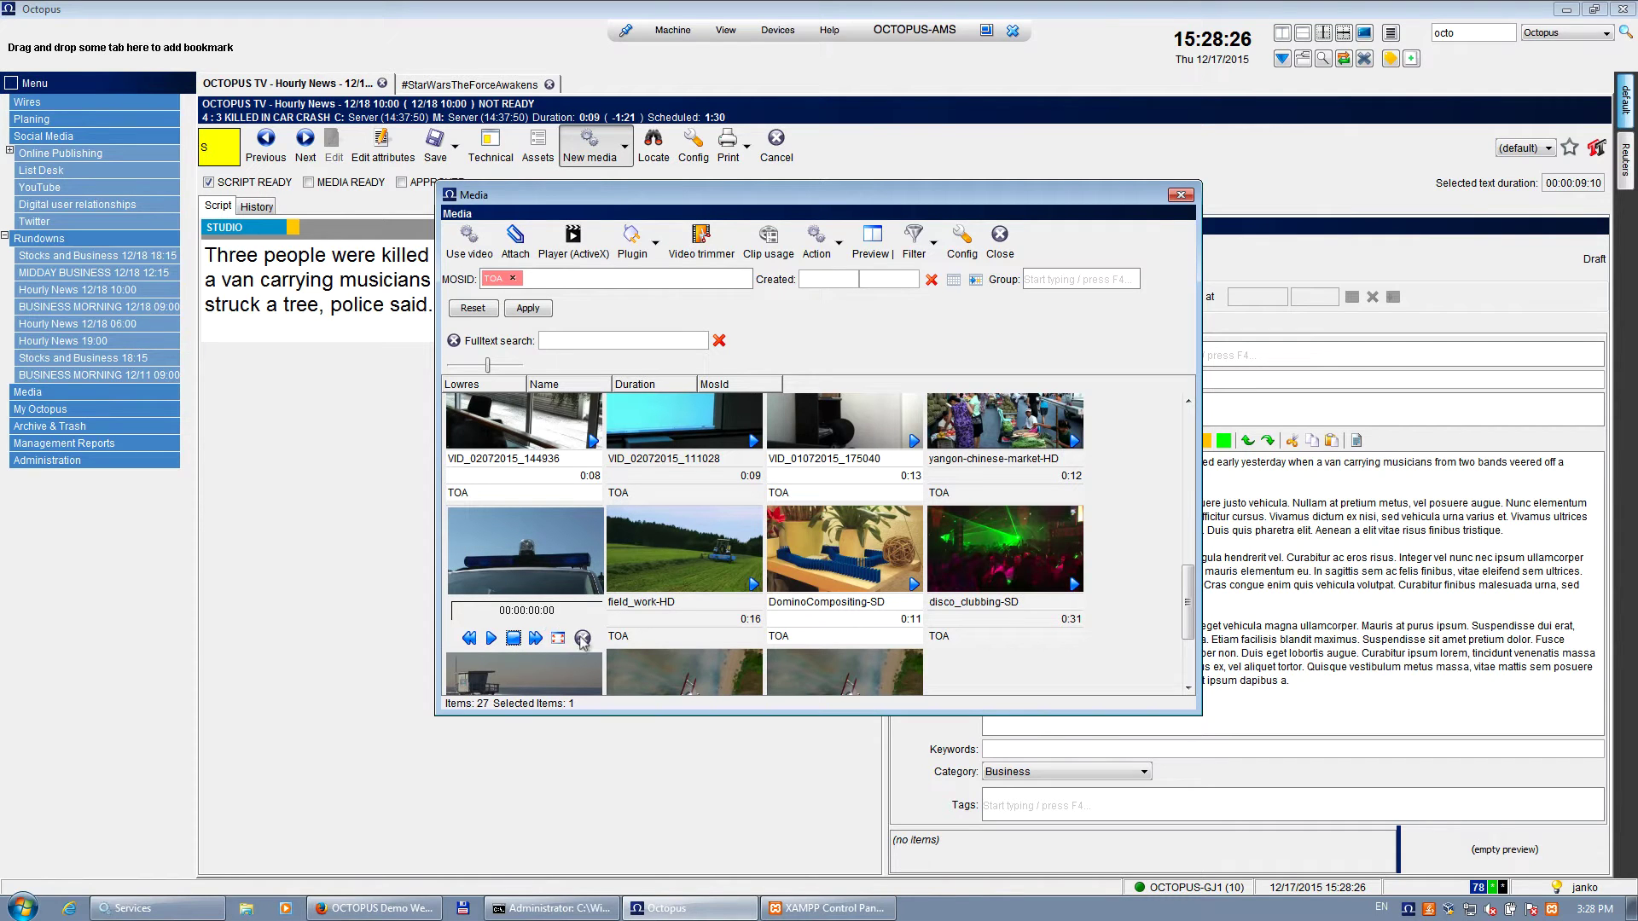
left_click(581, 638)
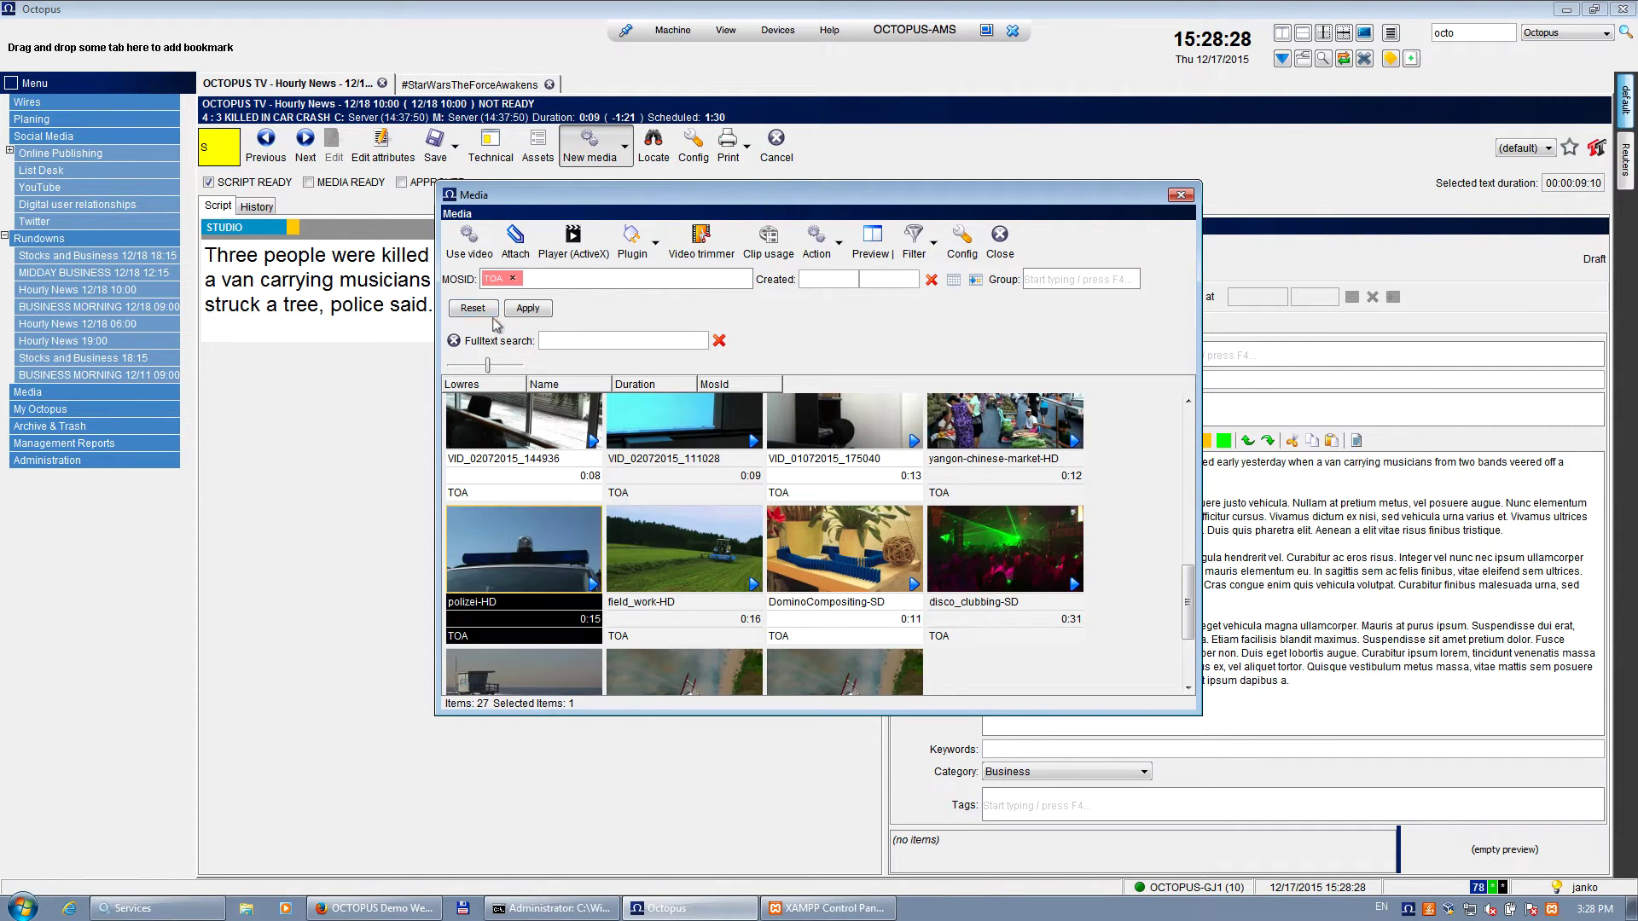
left_click(465, 246)
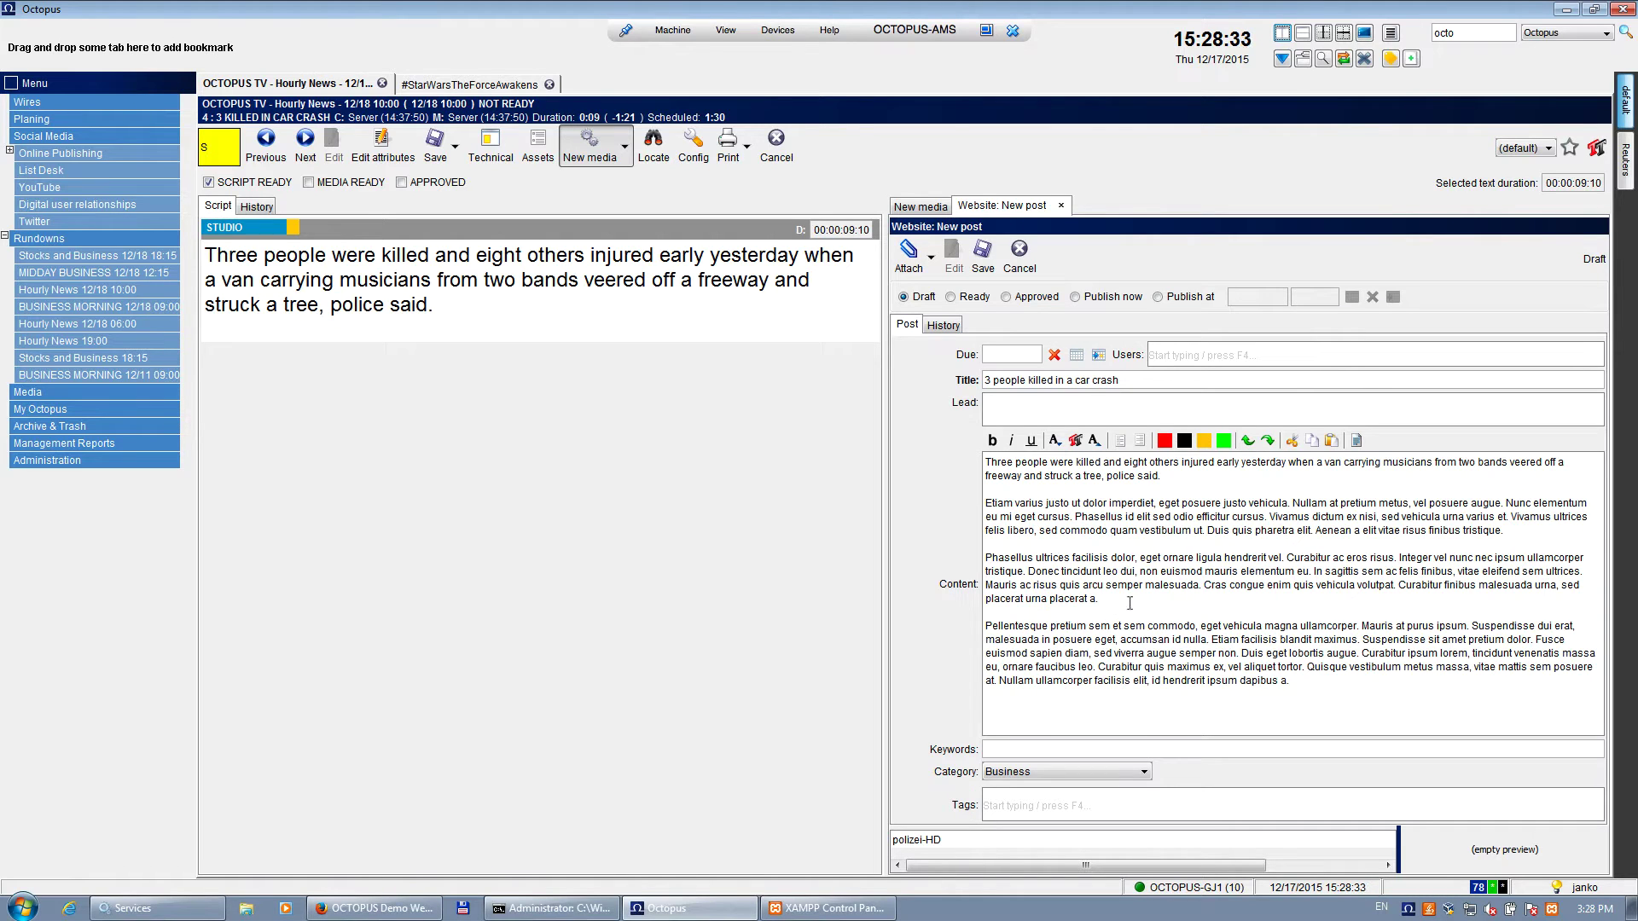
Embed polizei-HD after the Phasellus paragraph and add two blank lines after the opening sentence.
key("Return")
key("Return")
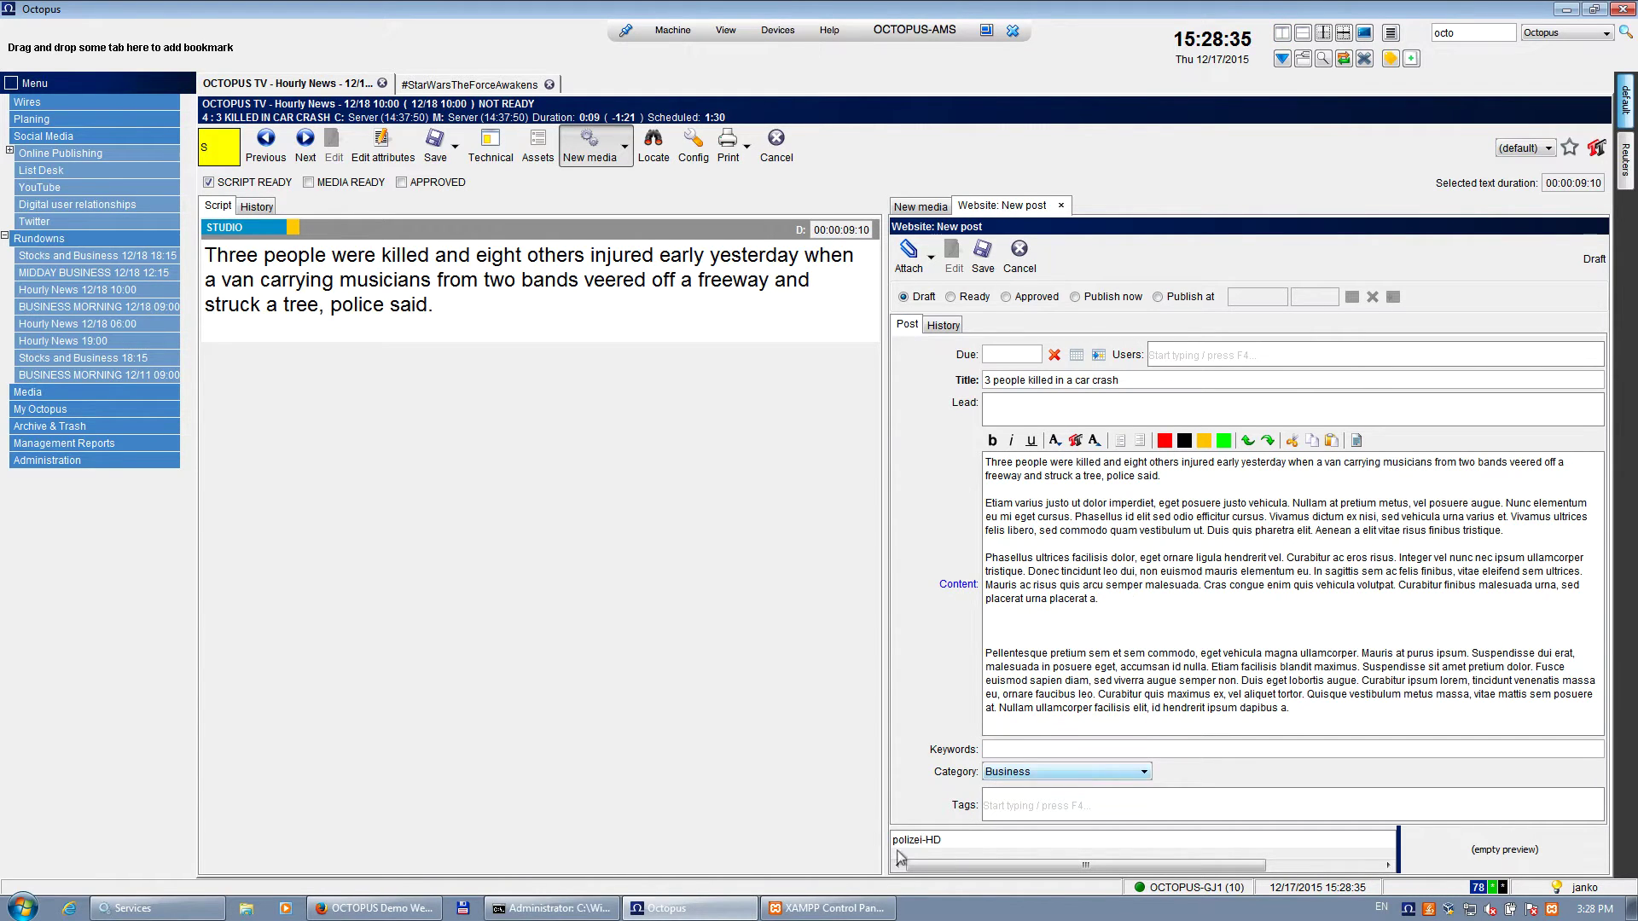
left_click_drag(923, 843, 1000, 628)
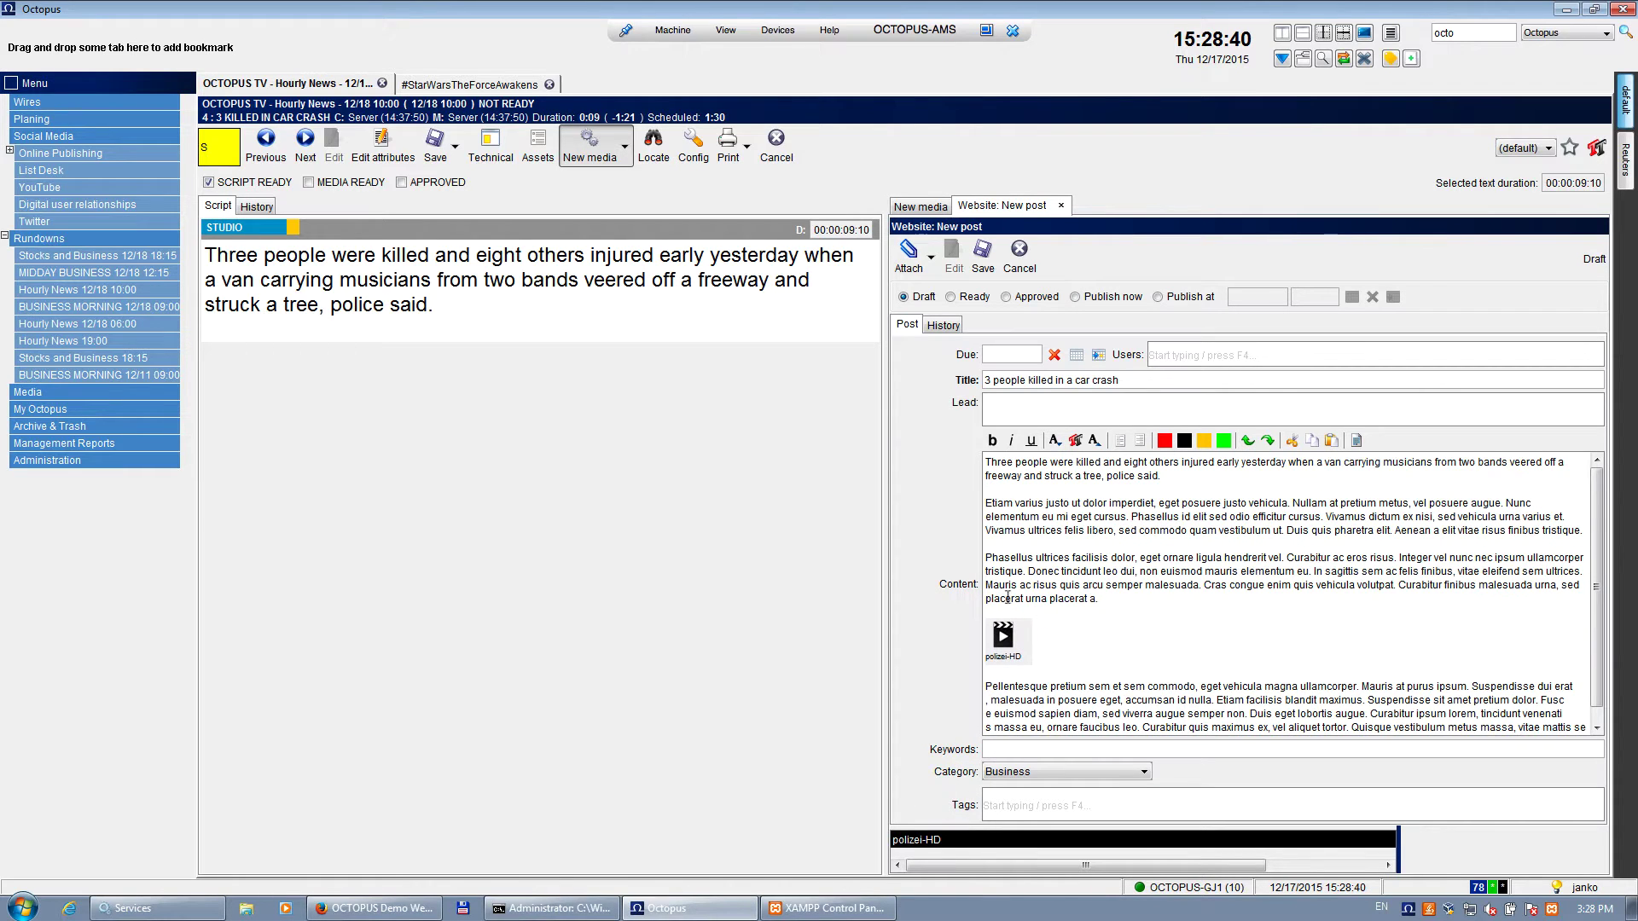
left_click_drag(1058, 483, 1060, 486)
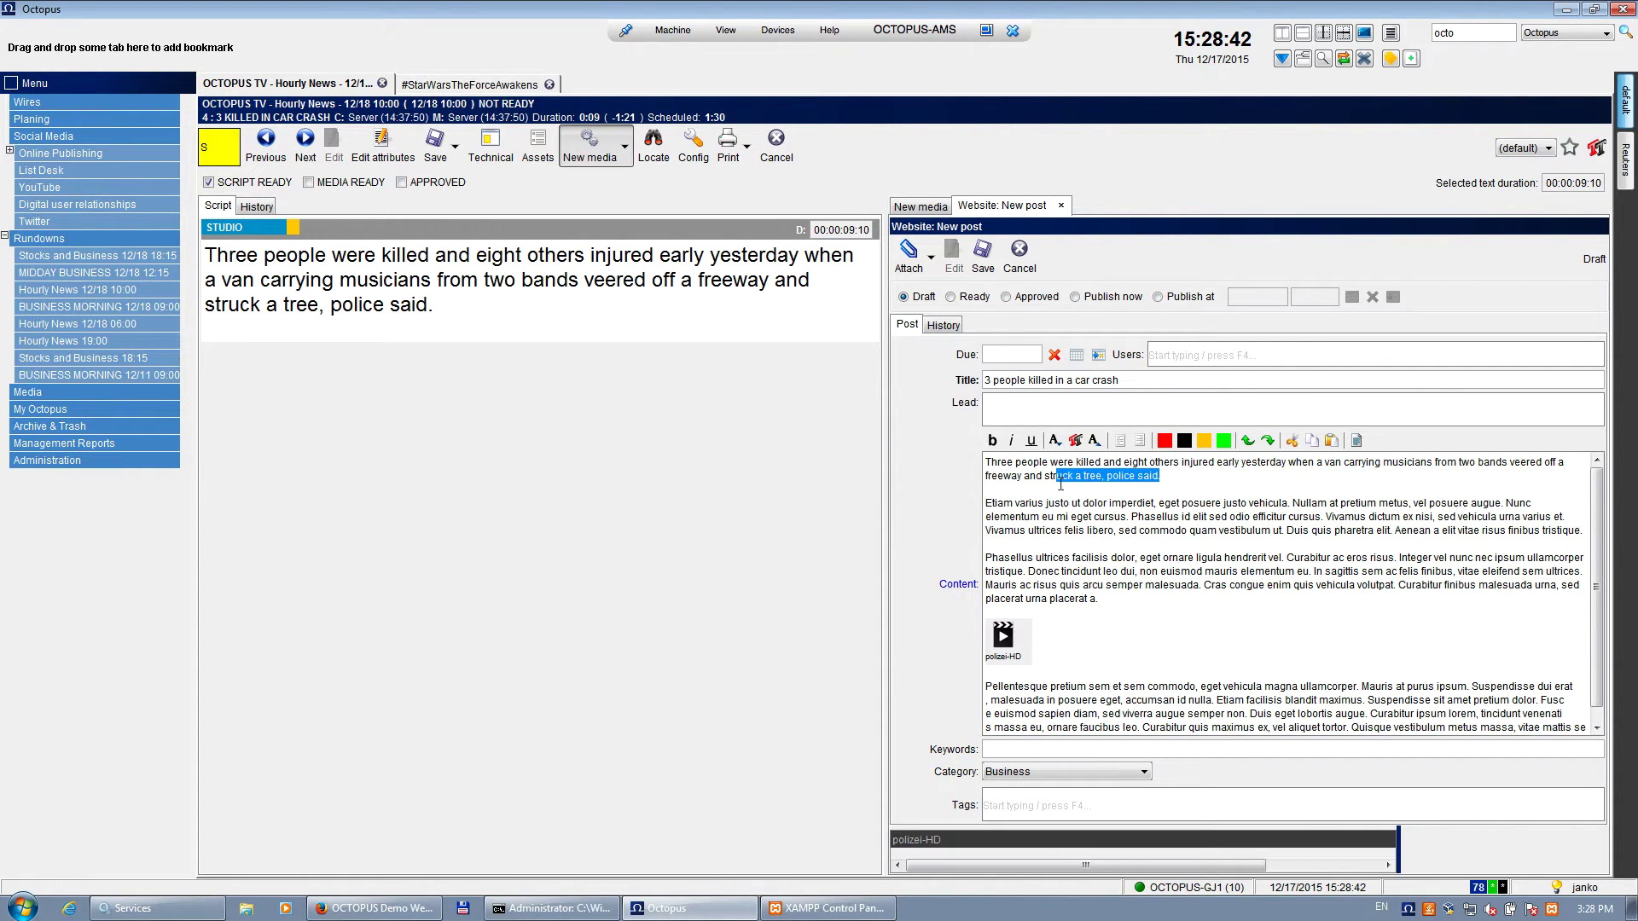
key("End")
key("Return")
key("Return")
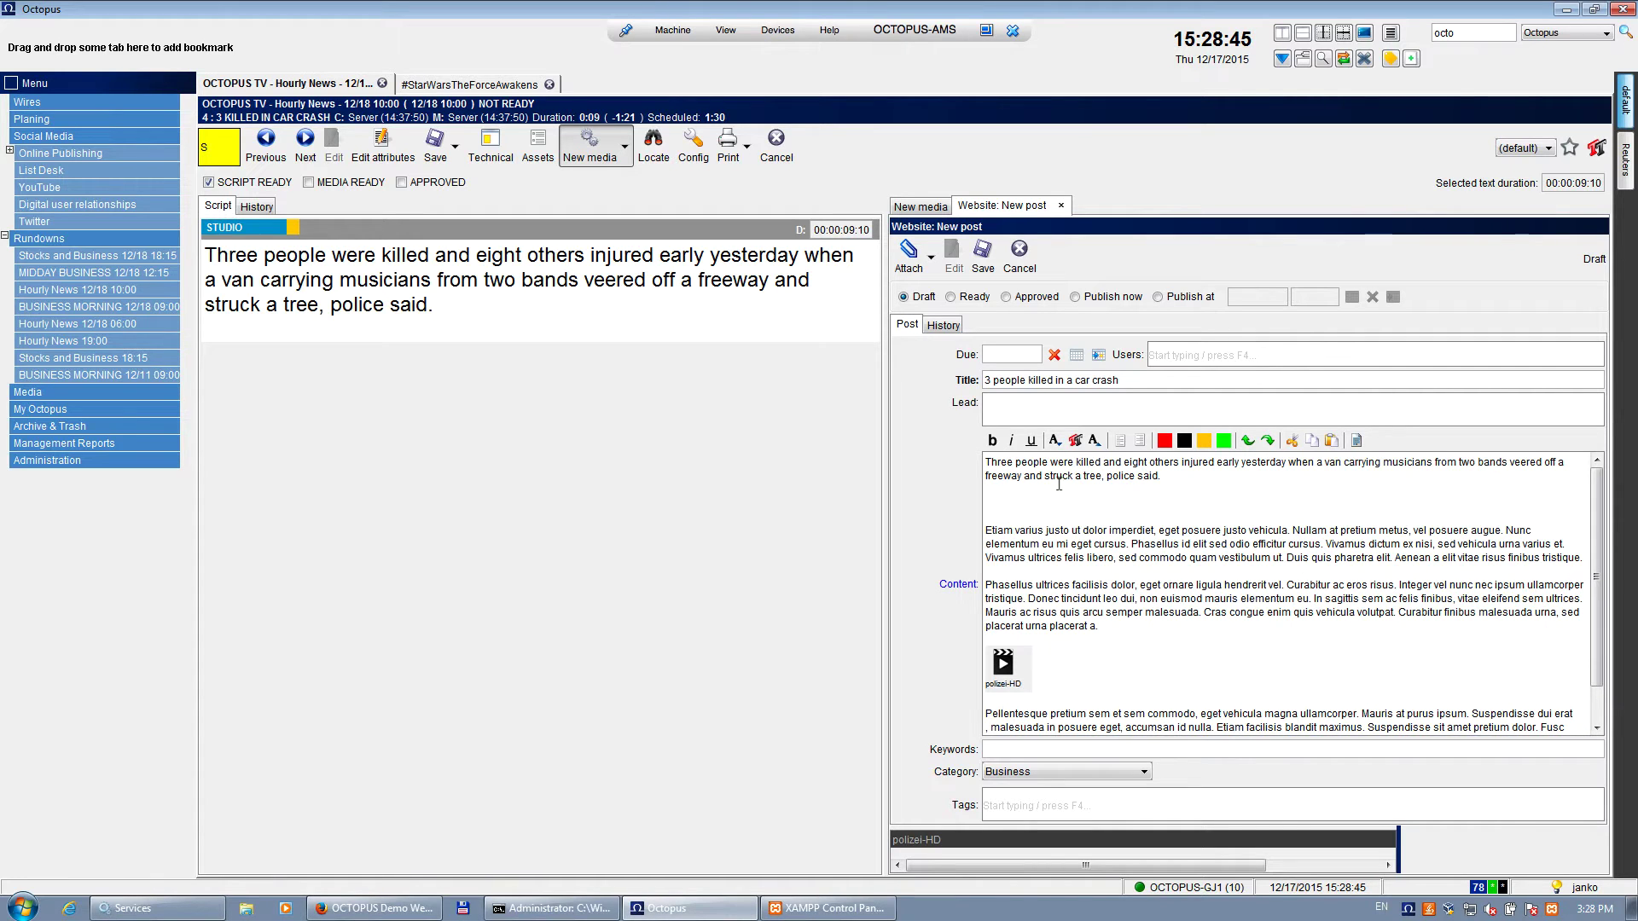
left_click(930, 256)
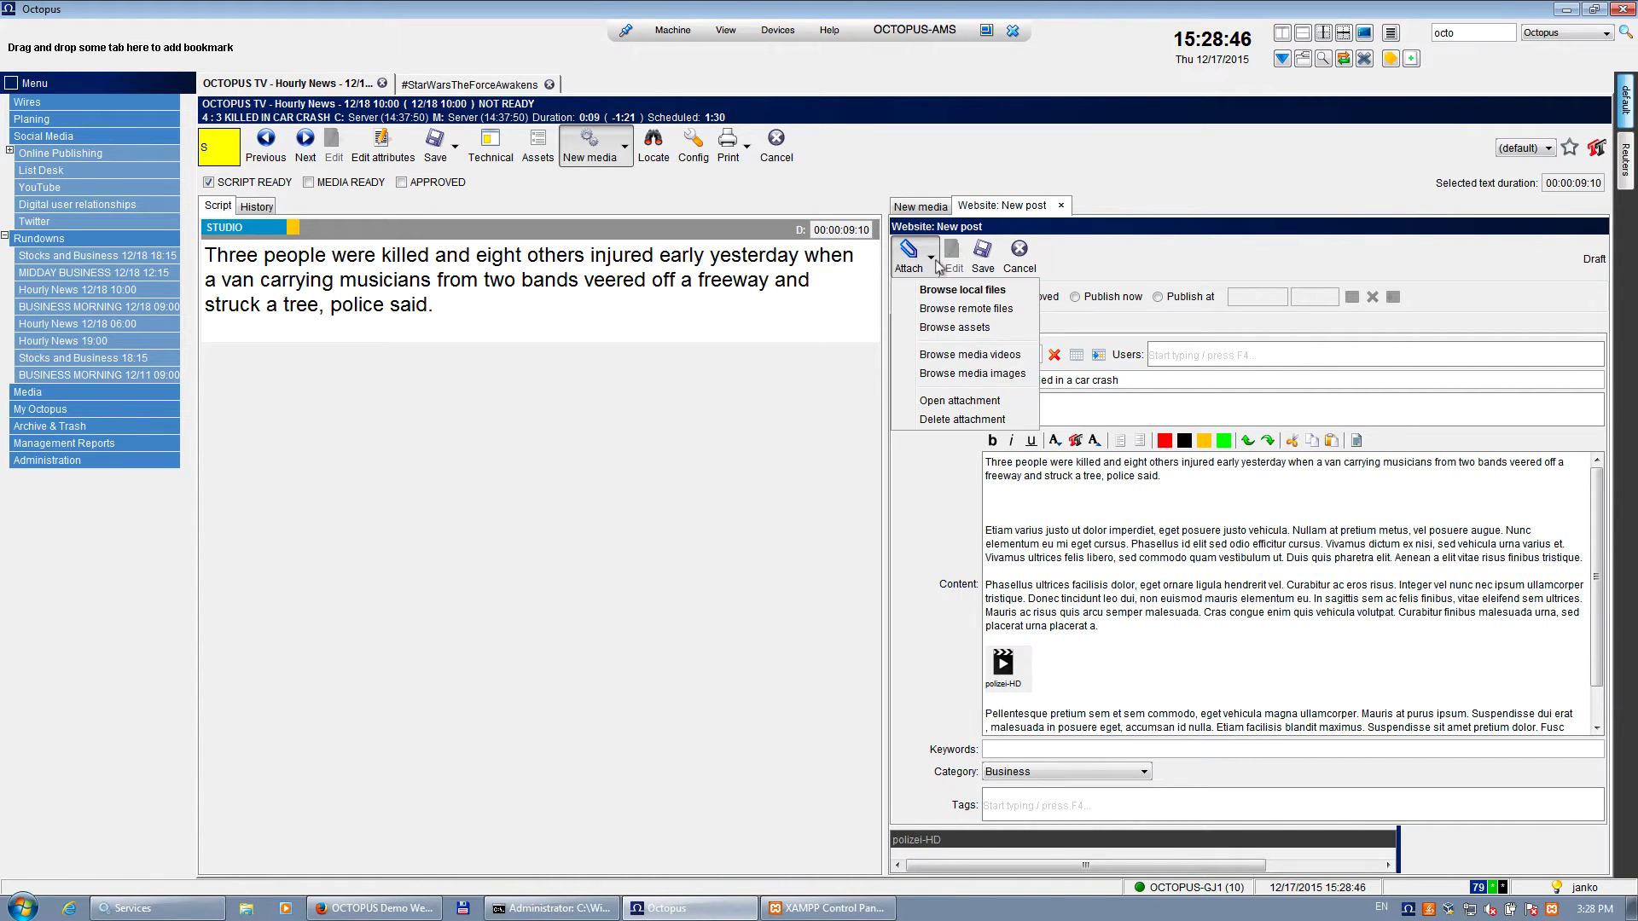
Upload helsinki.jpg from the Desktop and place it below the first paragraph.
left_click(978, 291)
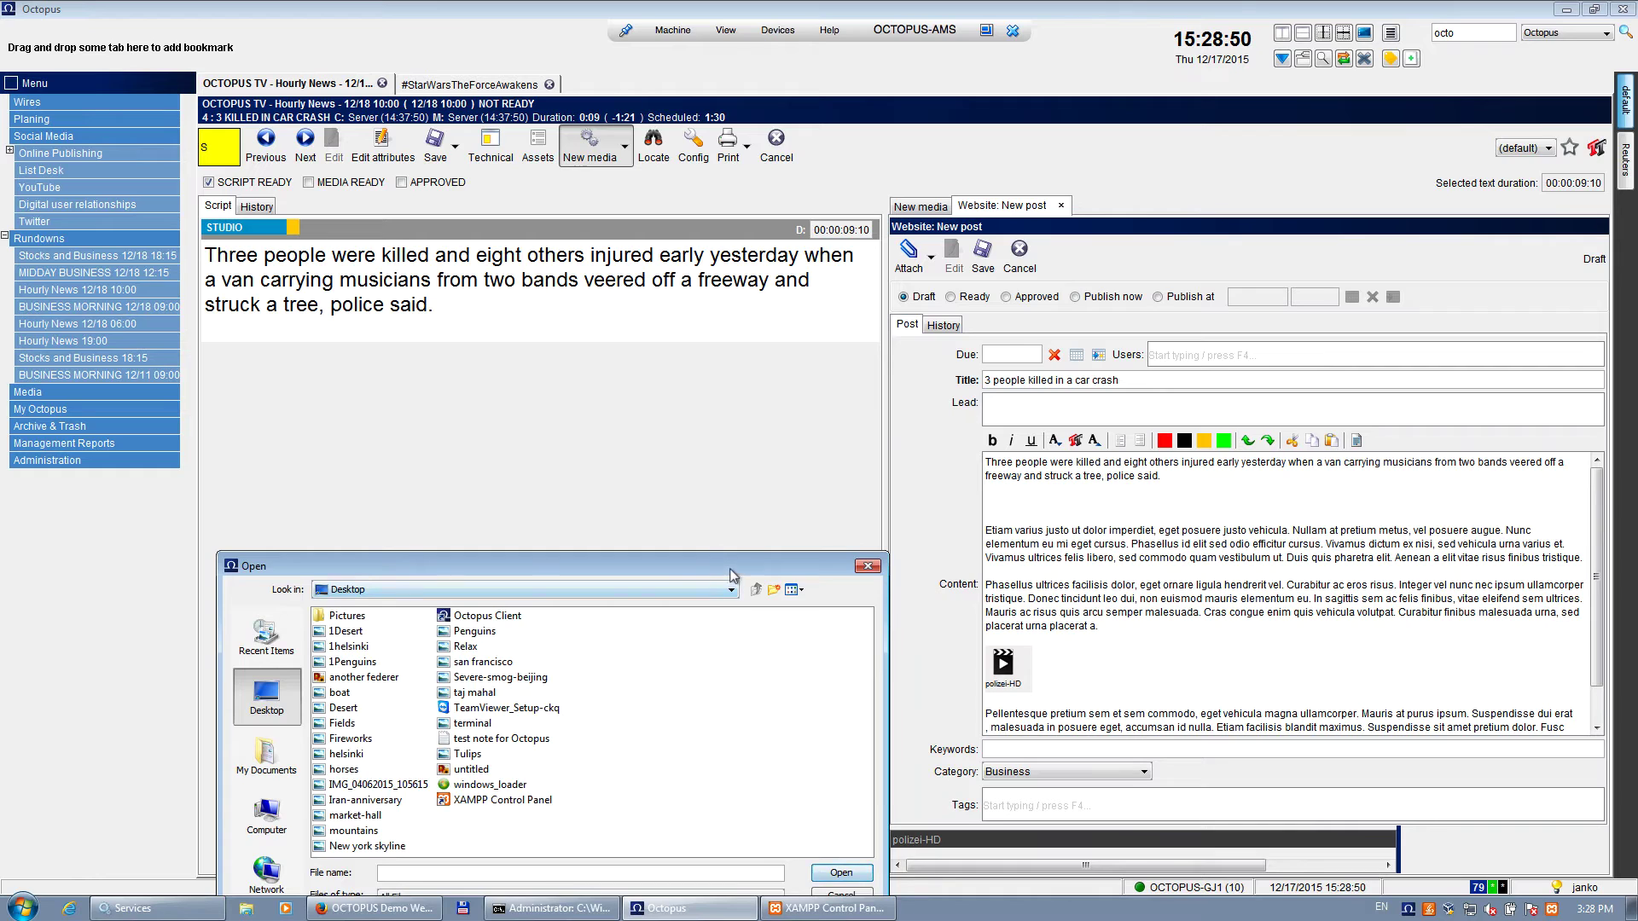
left_click_drag(732, 576, 831, 398)
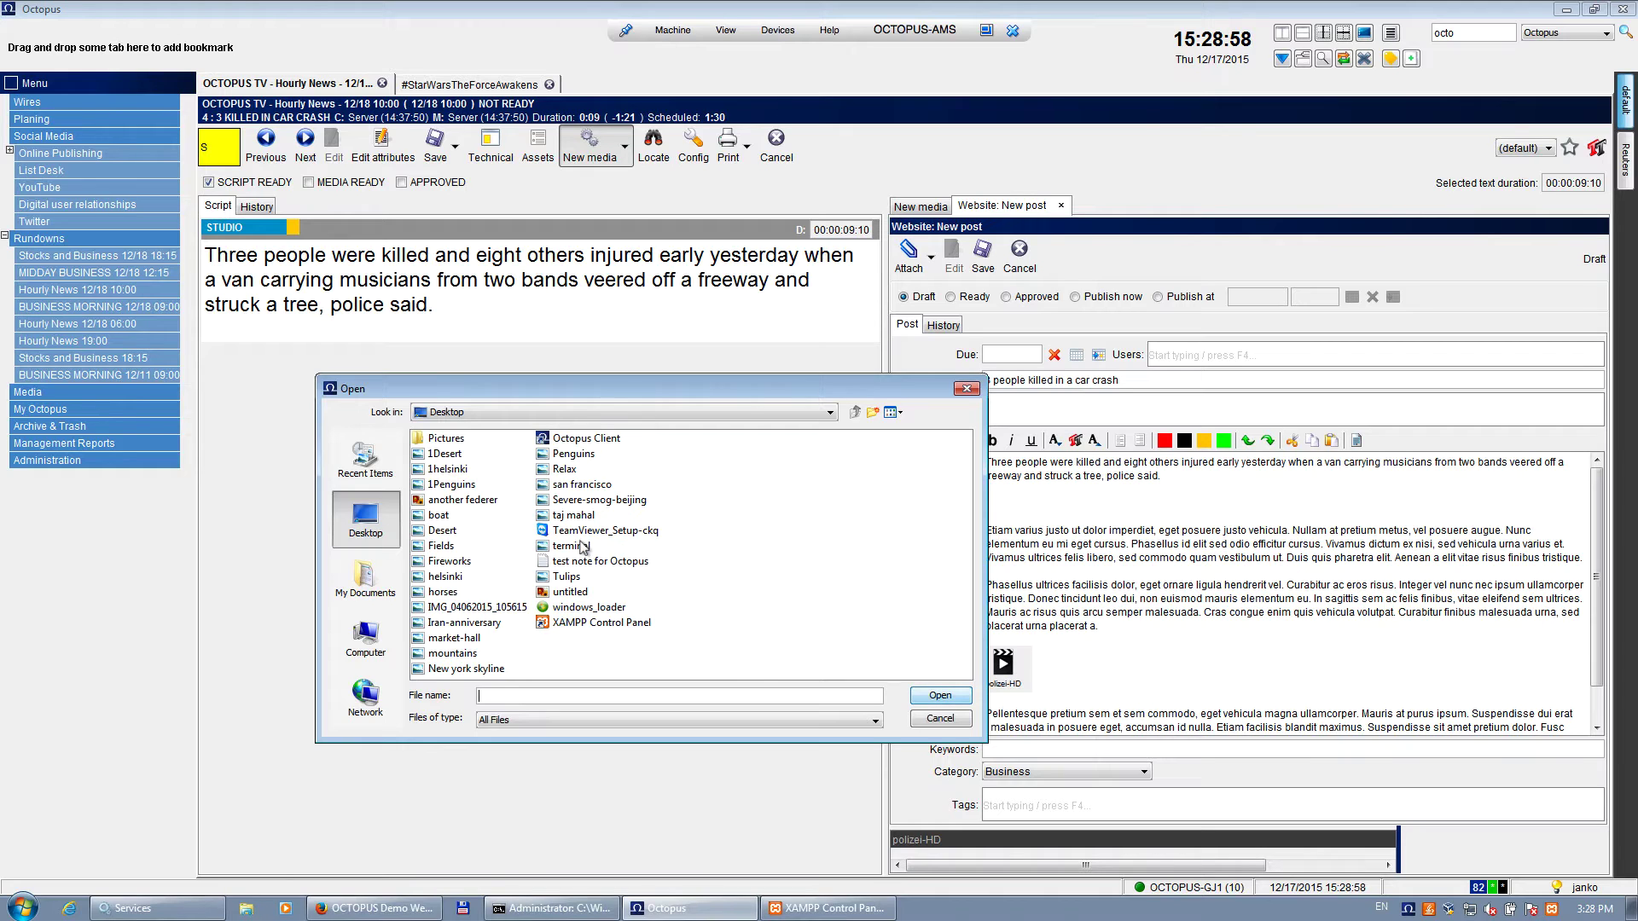
left_click(445, 578)
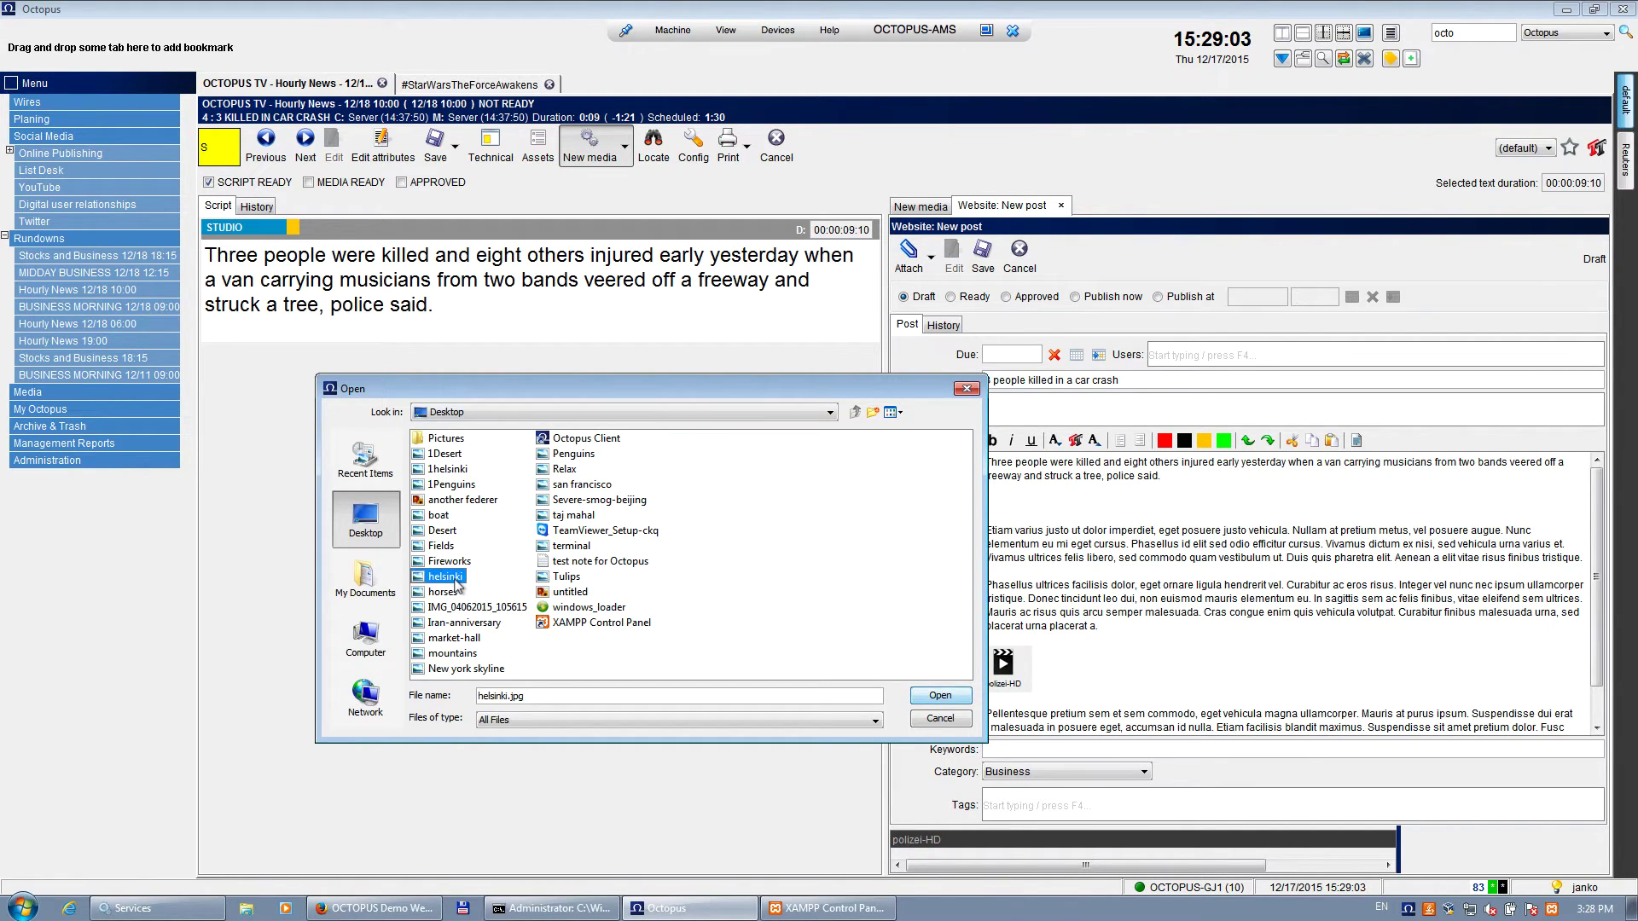
left_click(942, 699)
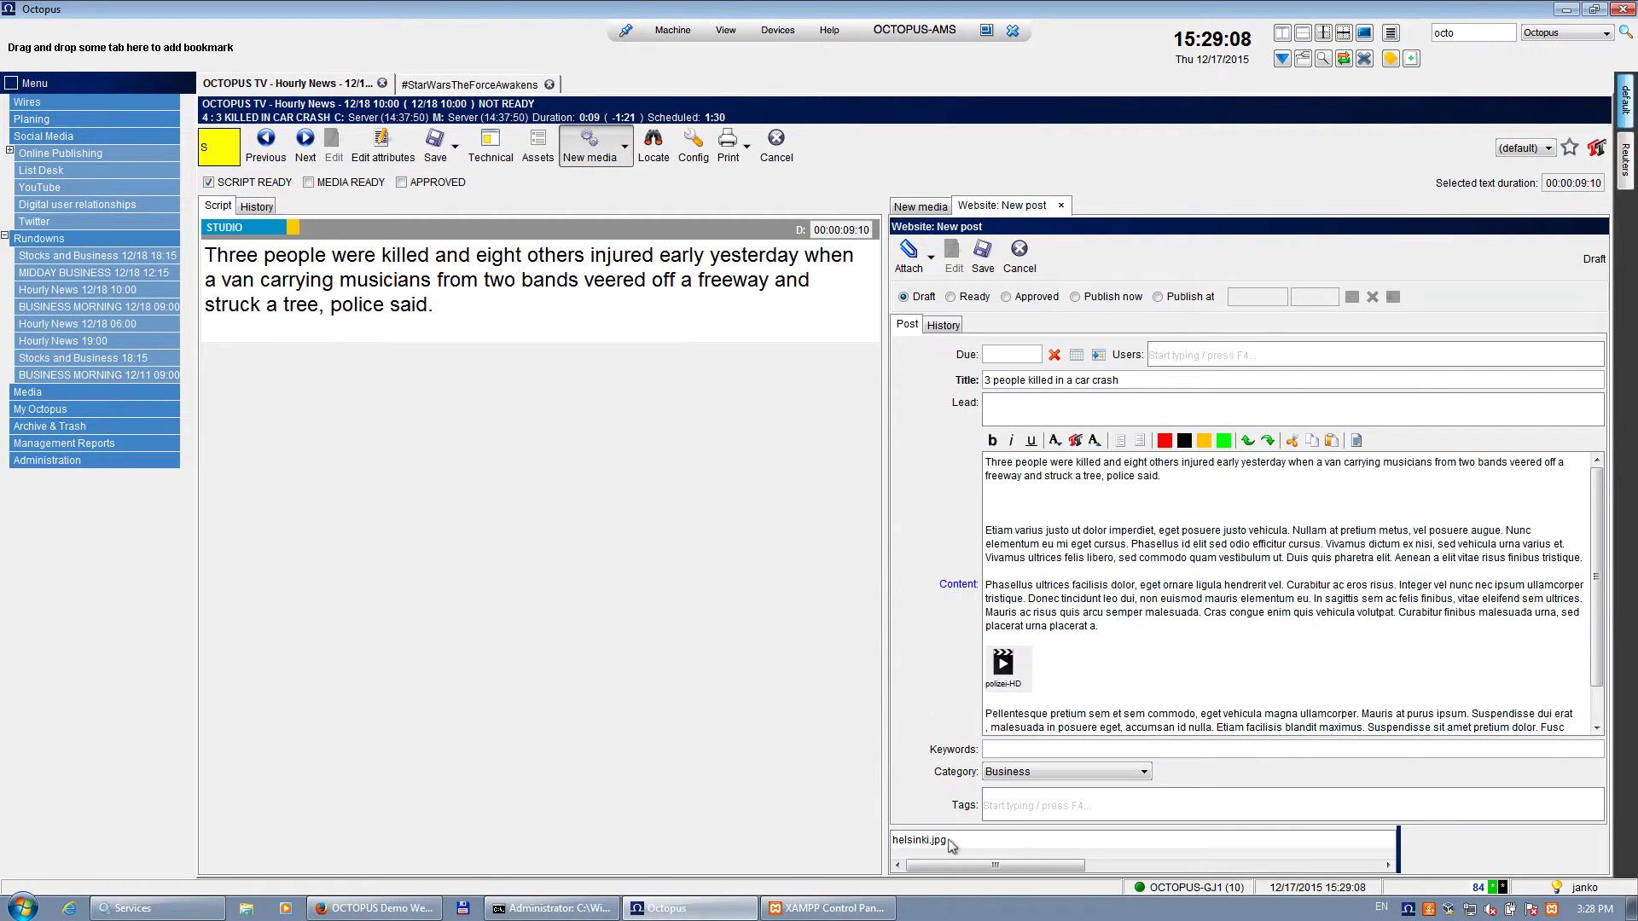
left_click_drag(949, 847, 989, 507)
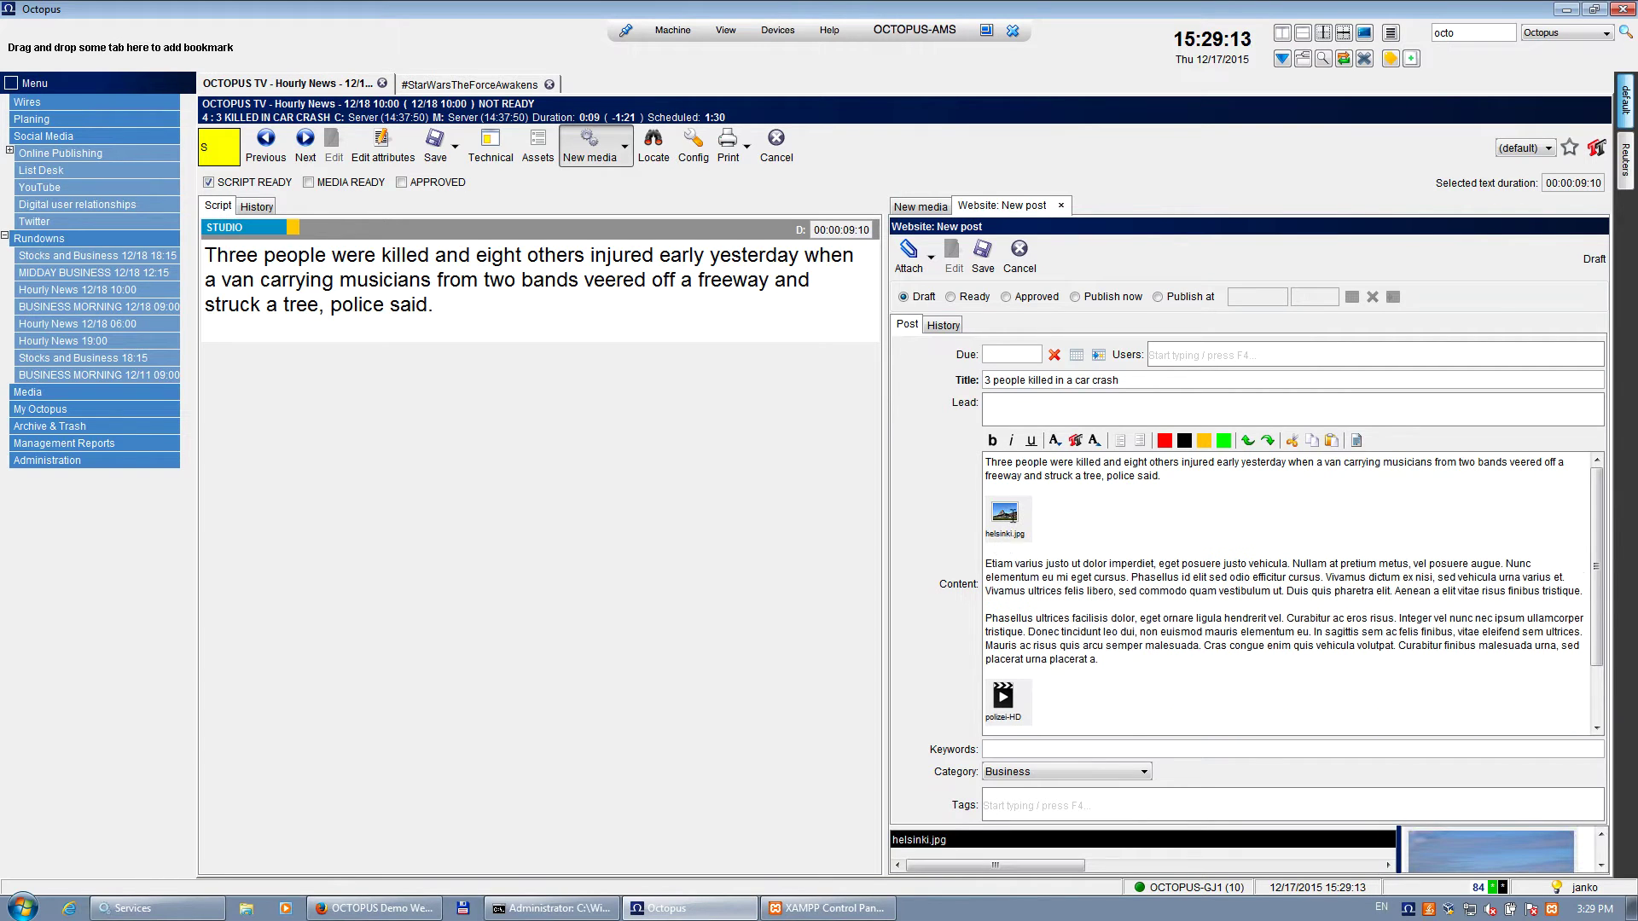
Add the caption 'Picture for illustration only.' on a new line under the helsinki.jpg image.
key("Return")
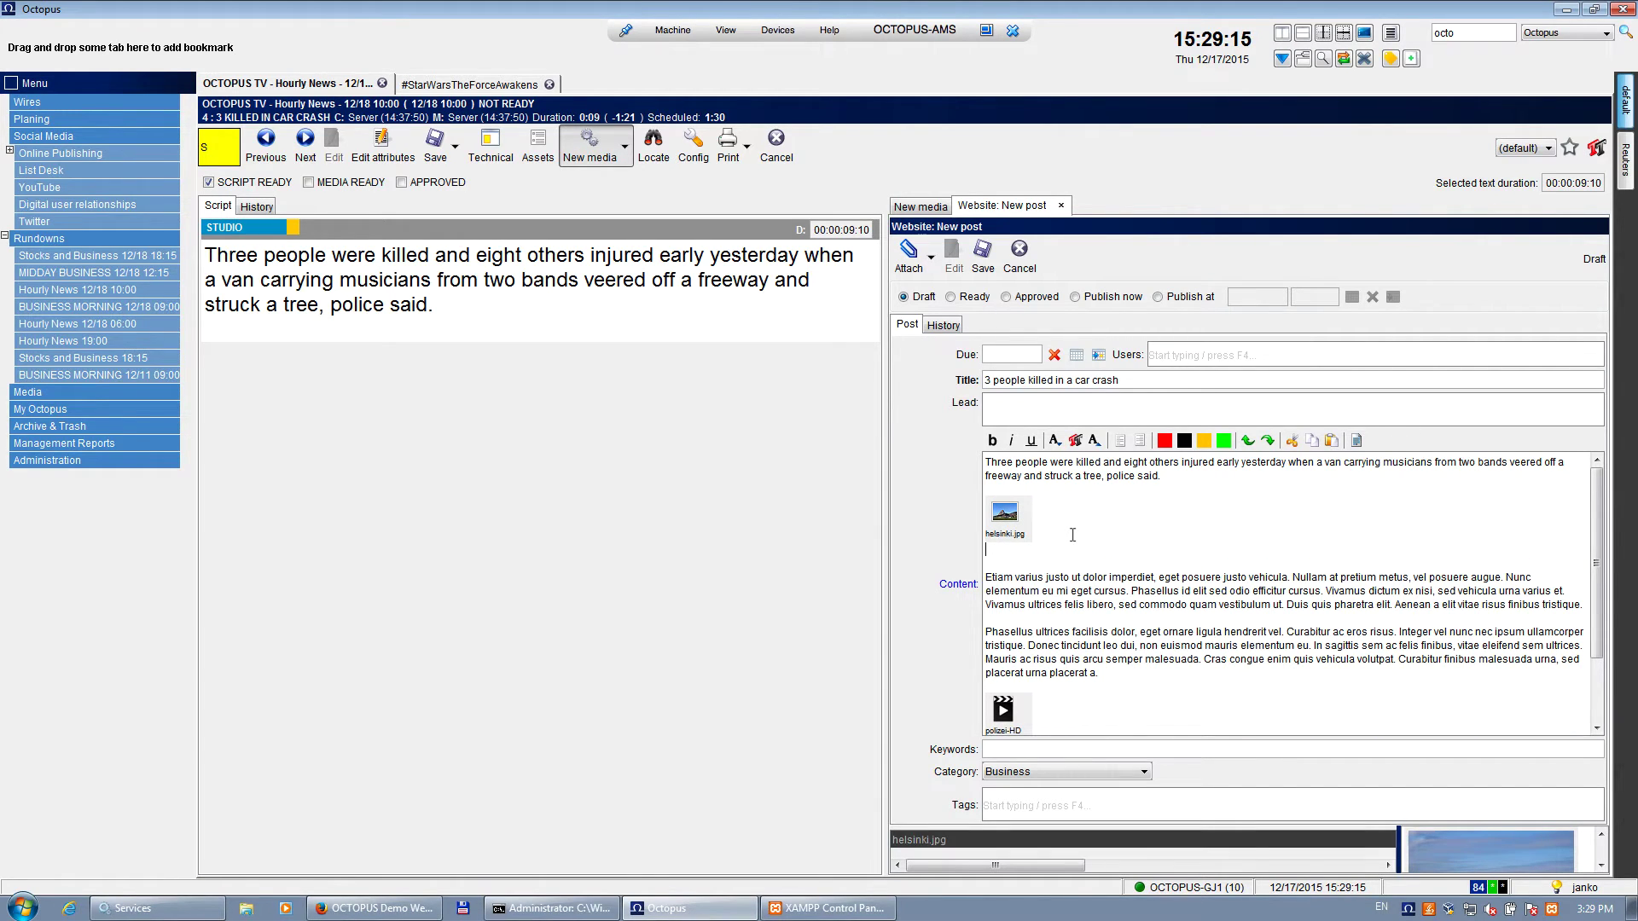
type("Picutre")
key("BackSpace")
key("BackSpace")
key("BackSpace")
key("BackSpace")
key("BackSpace")
type("ture for illustration only.")
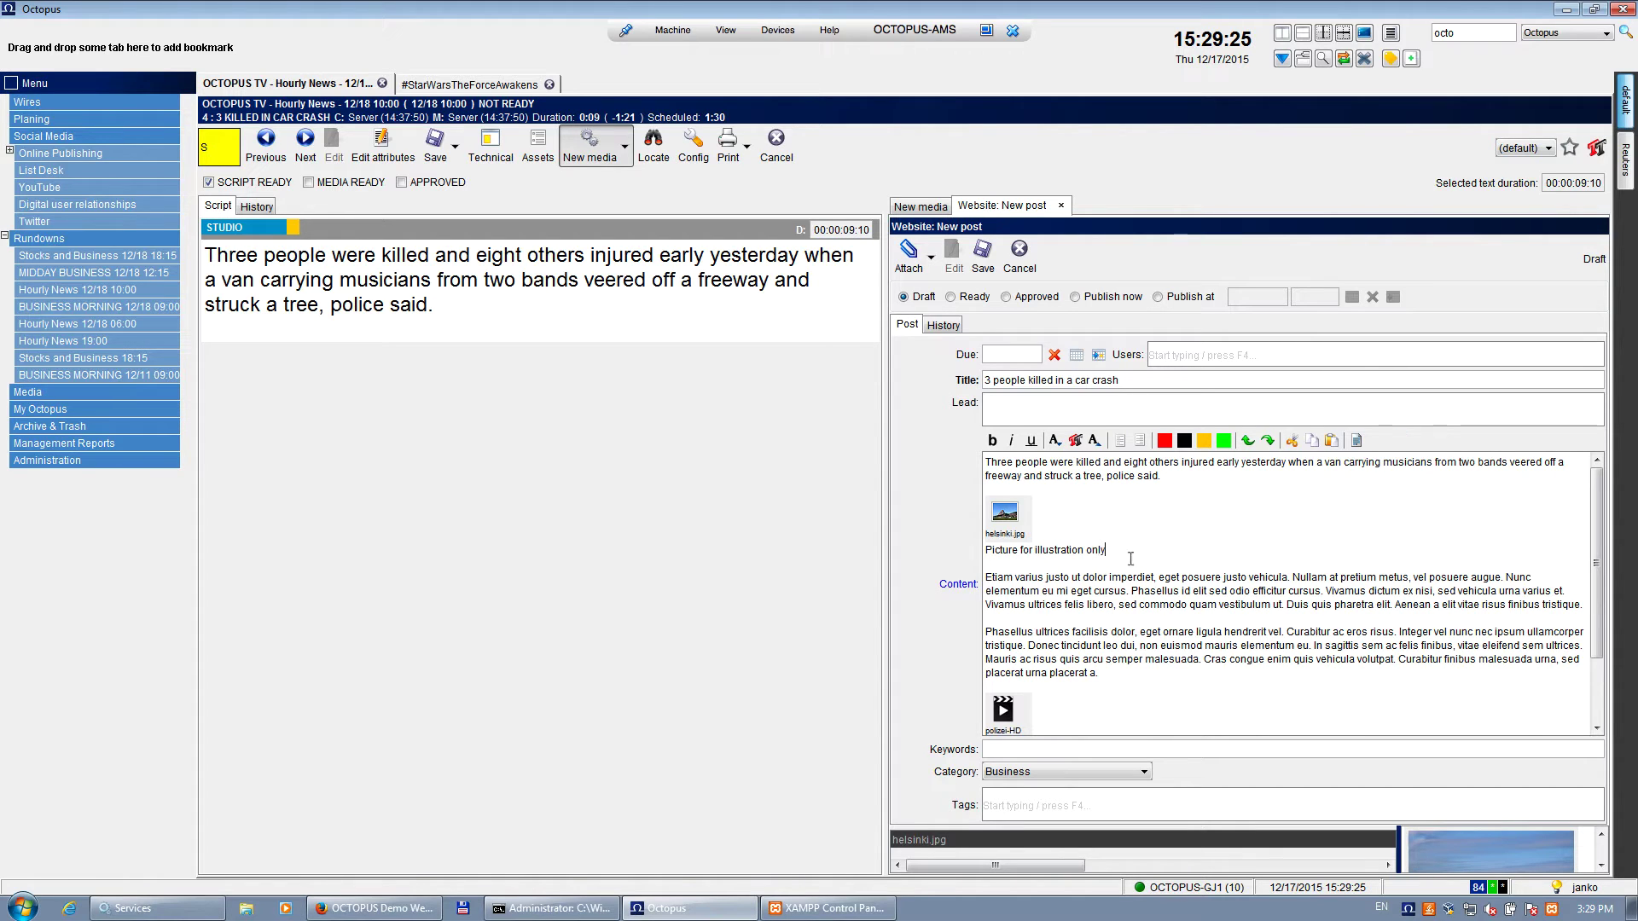
Style the caption as small italic text and bold the Etiam paragraph's opening sentence.
left_click_drag(1125, 550, 973, 549)
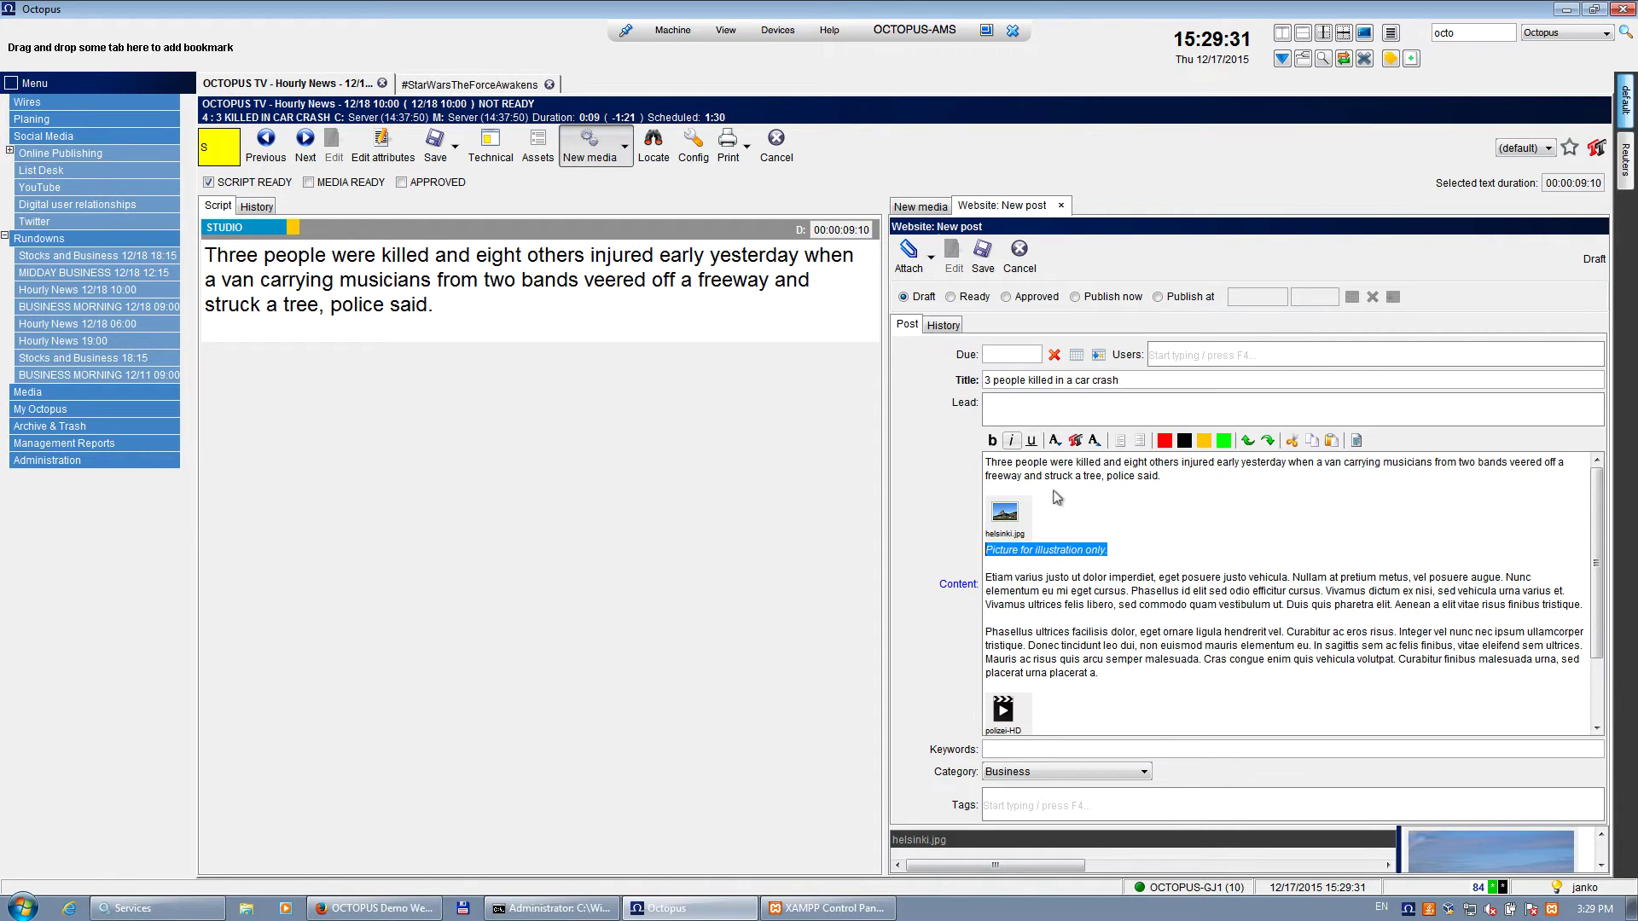
left_click(1075, 440)
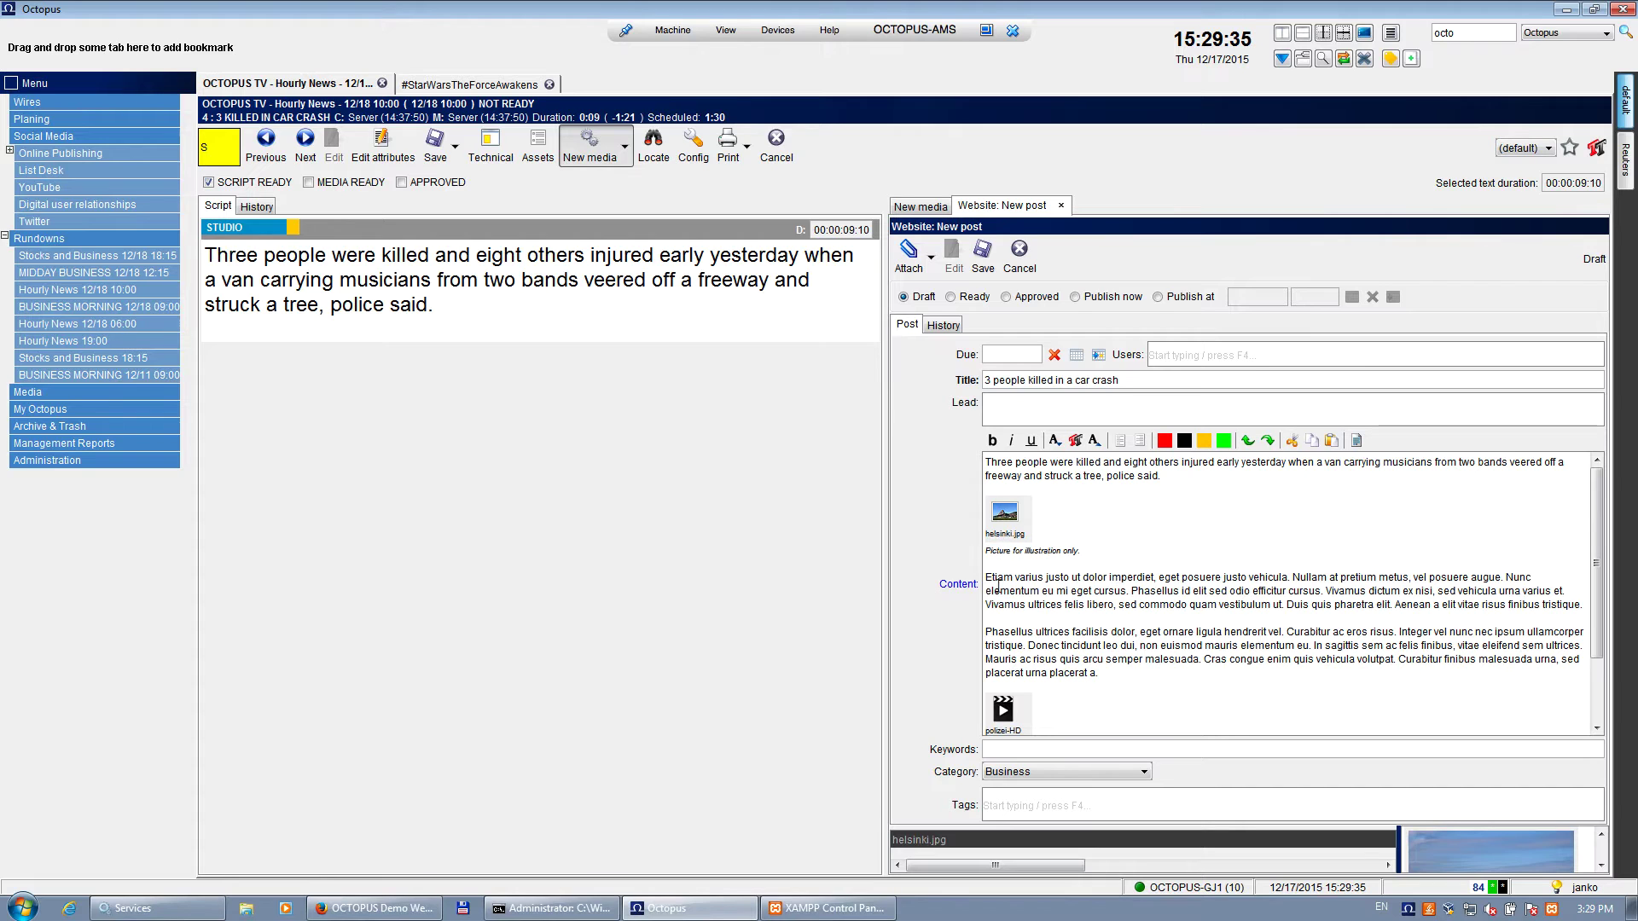
left_click_drag(987, 577, 1502, 578)
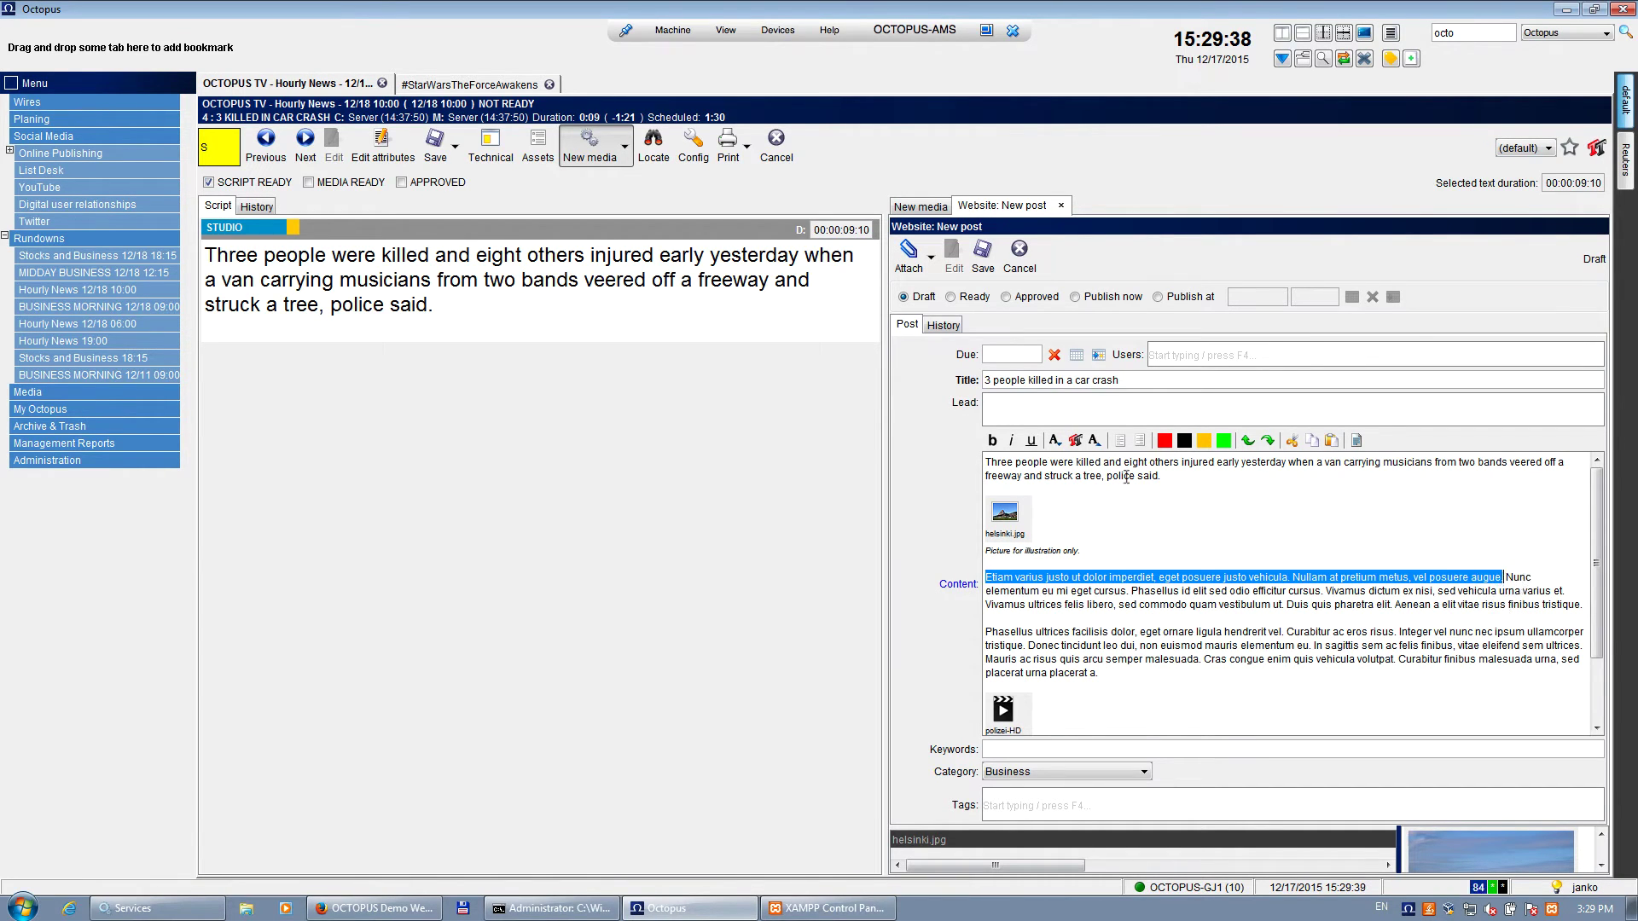
left_click(992, 440)
left_click(1170, 631)
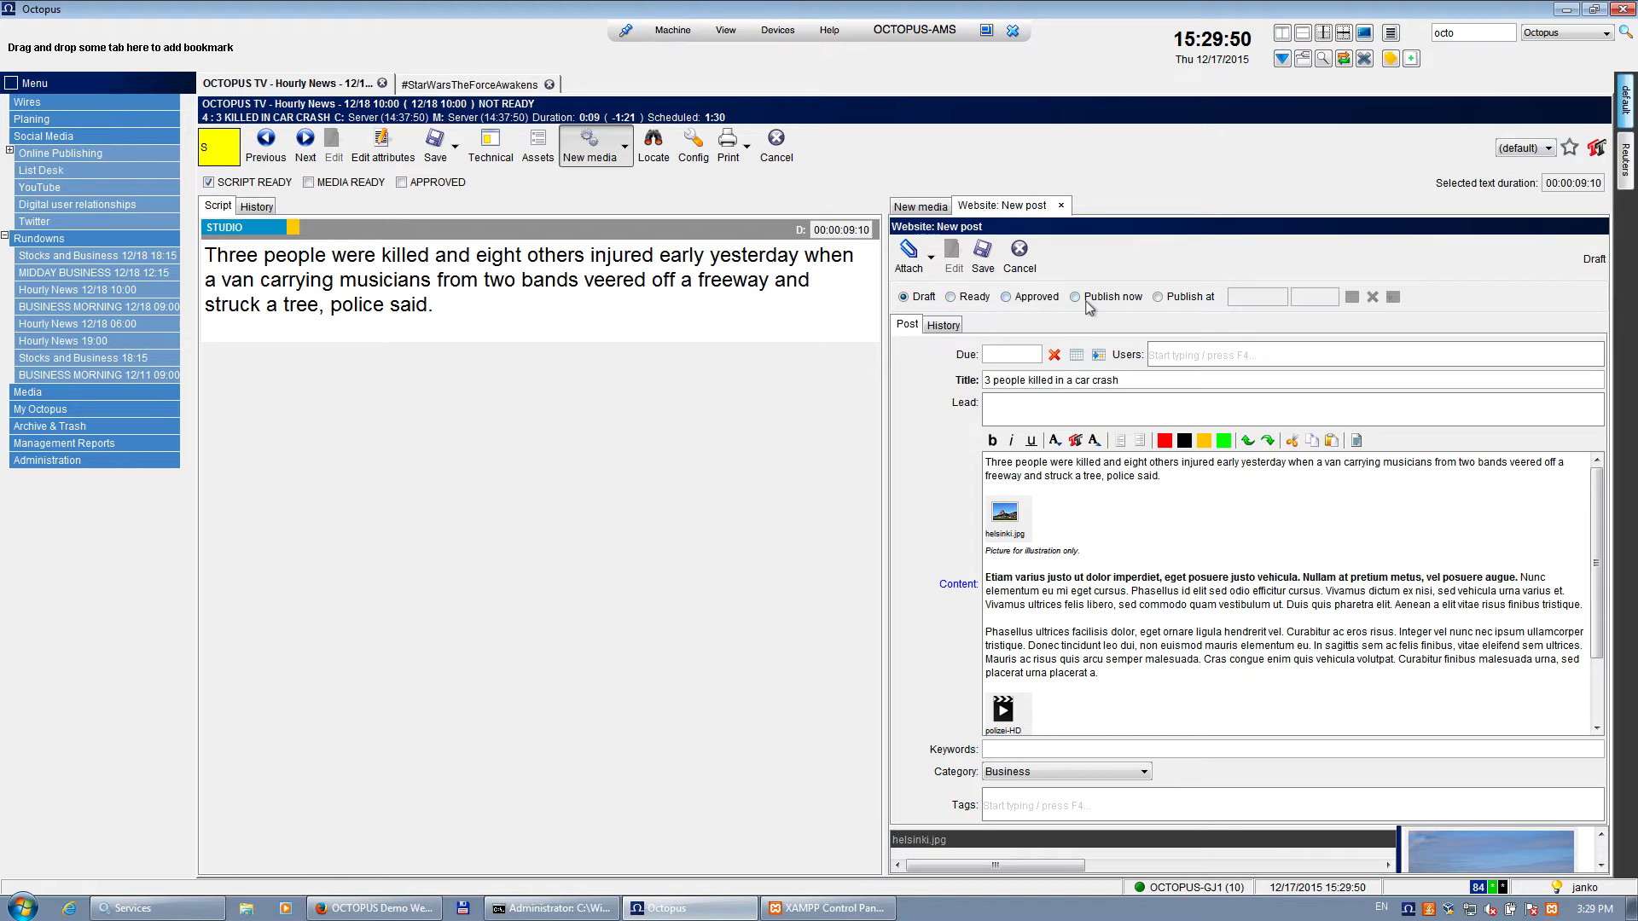
Set the web post status to Ready, save the story, and view the Online Publishing list.
left_click(948, 296)
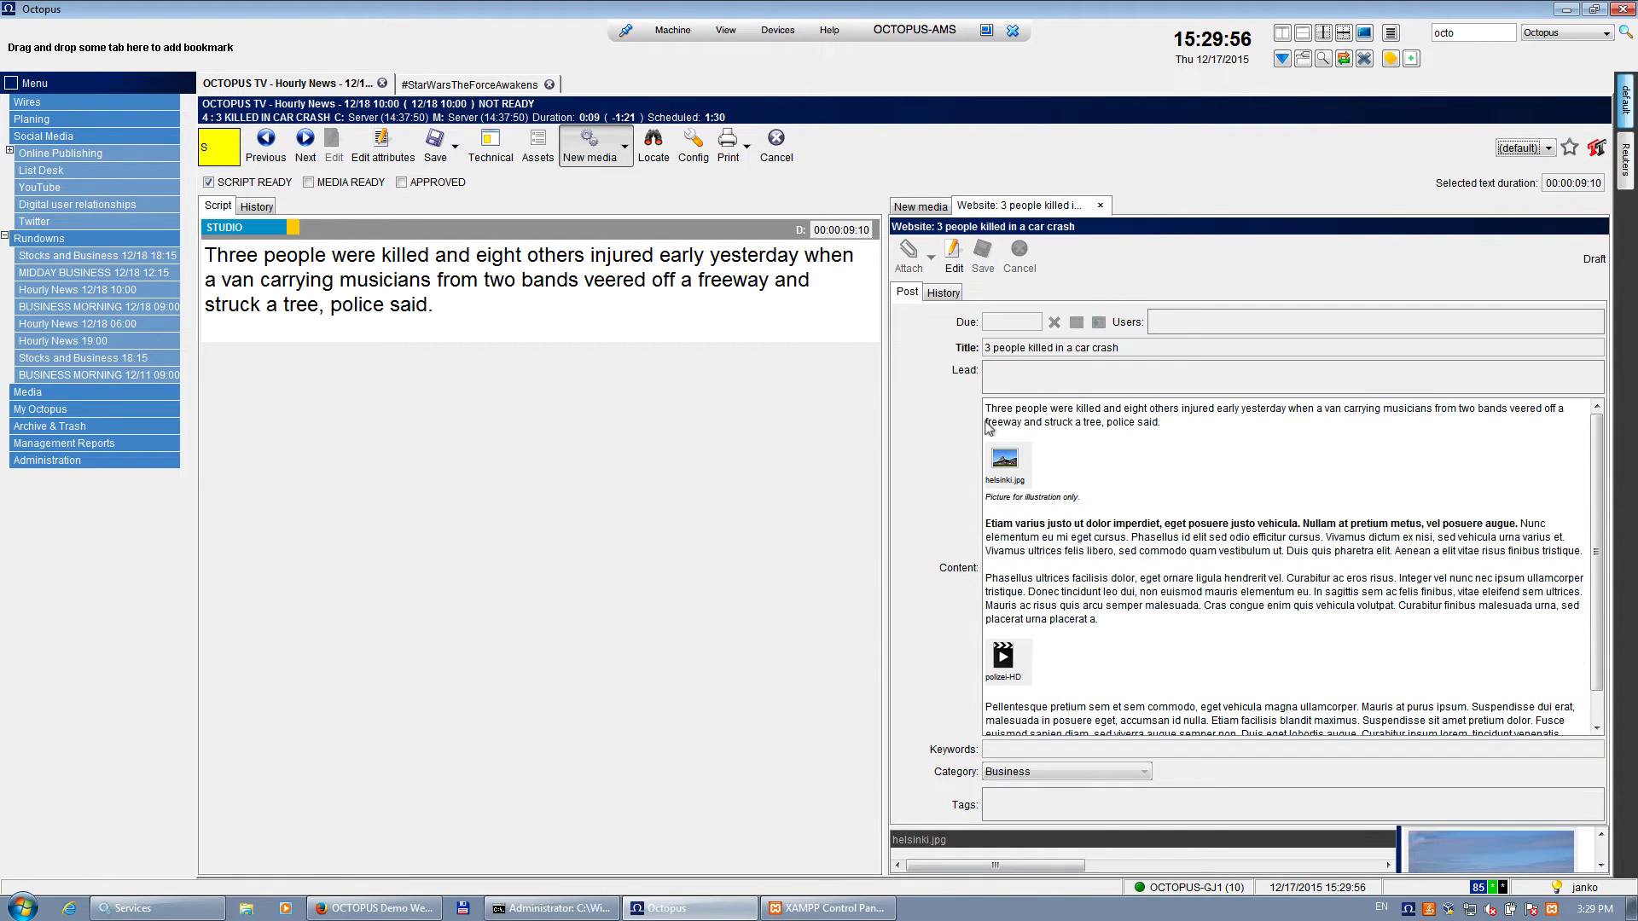
left_click(946, 210)
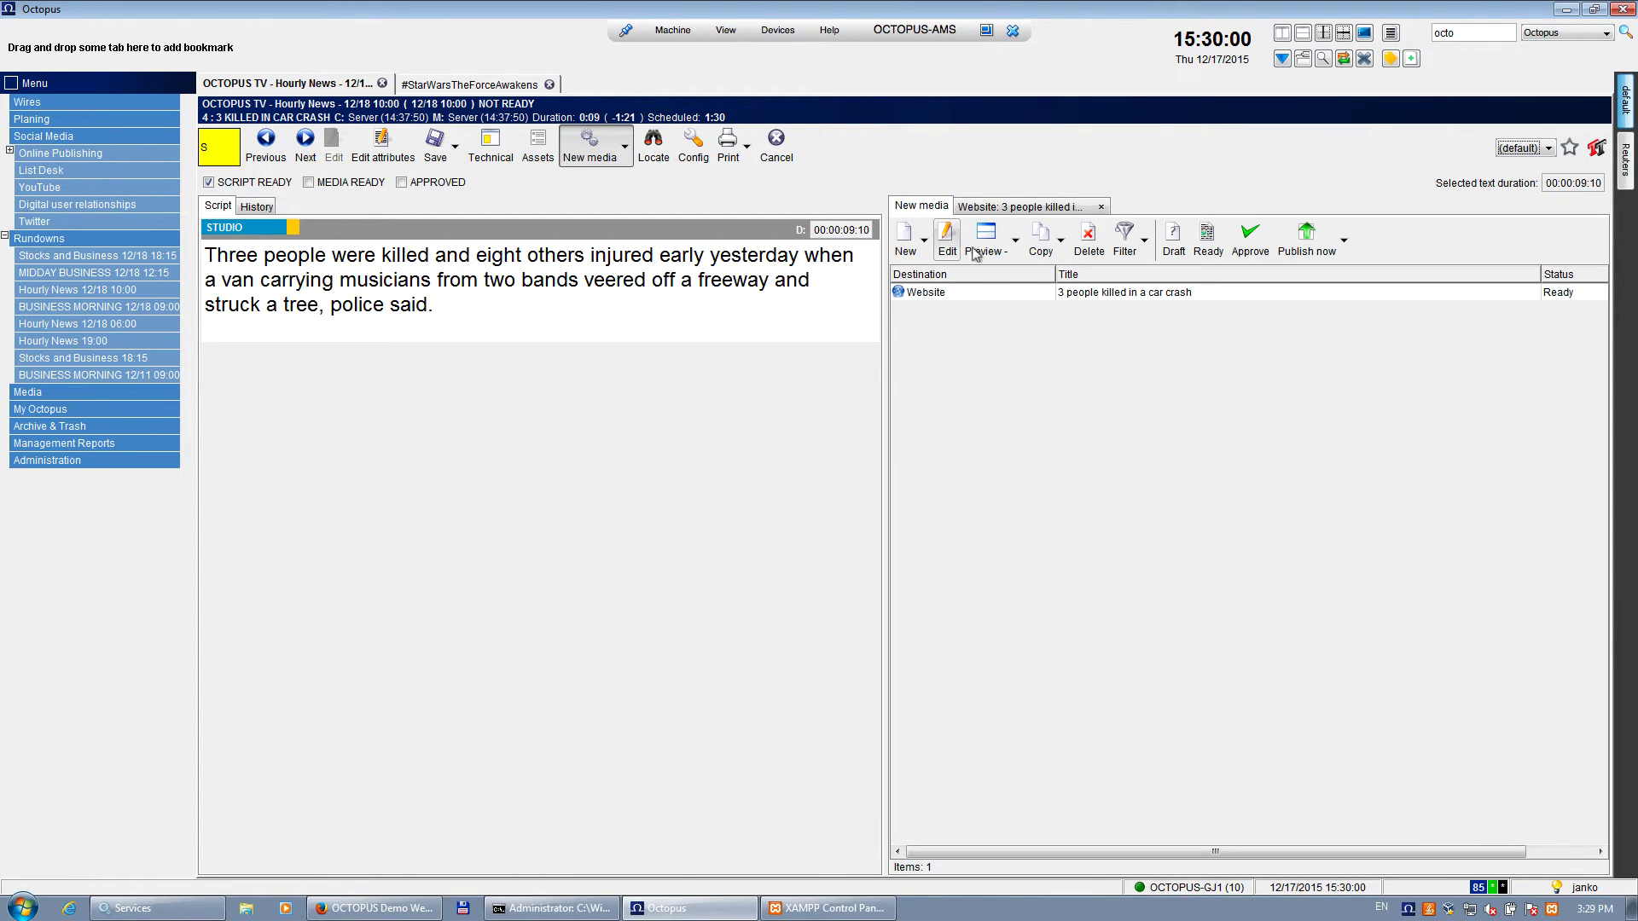
left_click(435, 141)
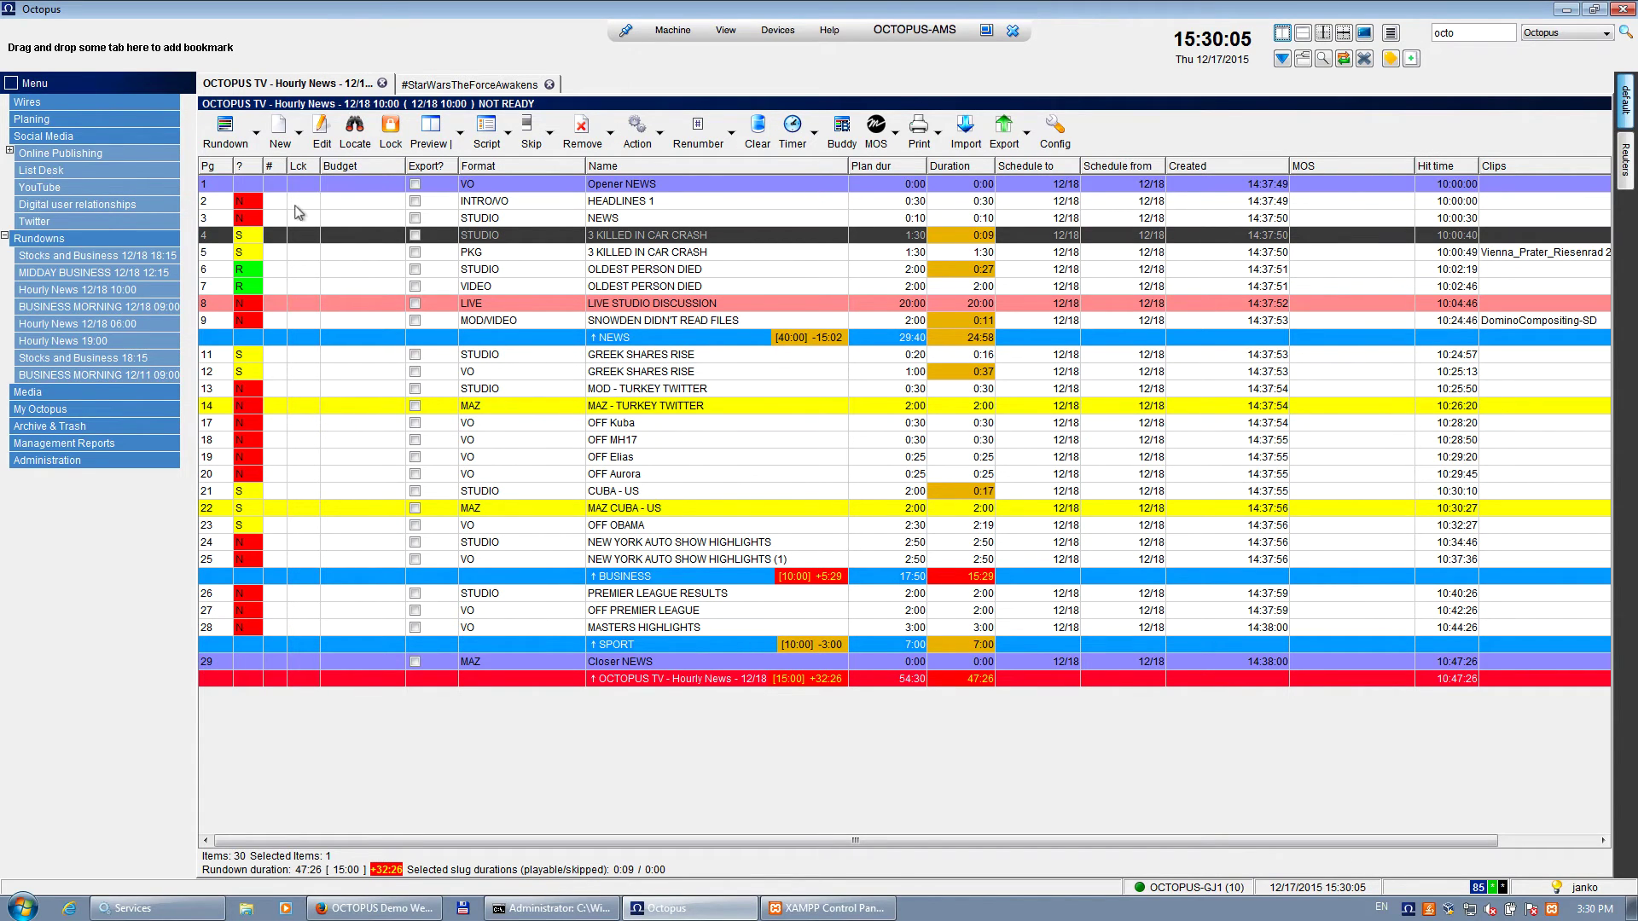
left_click(104, 158)
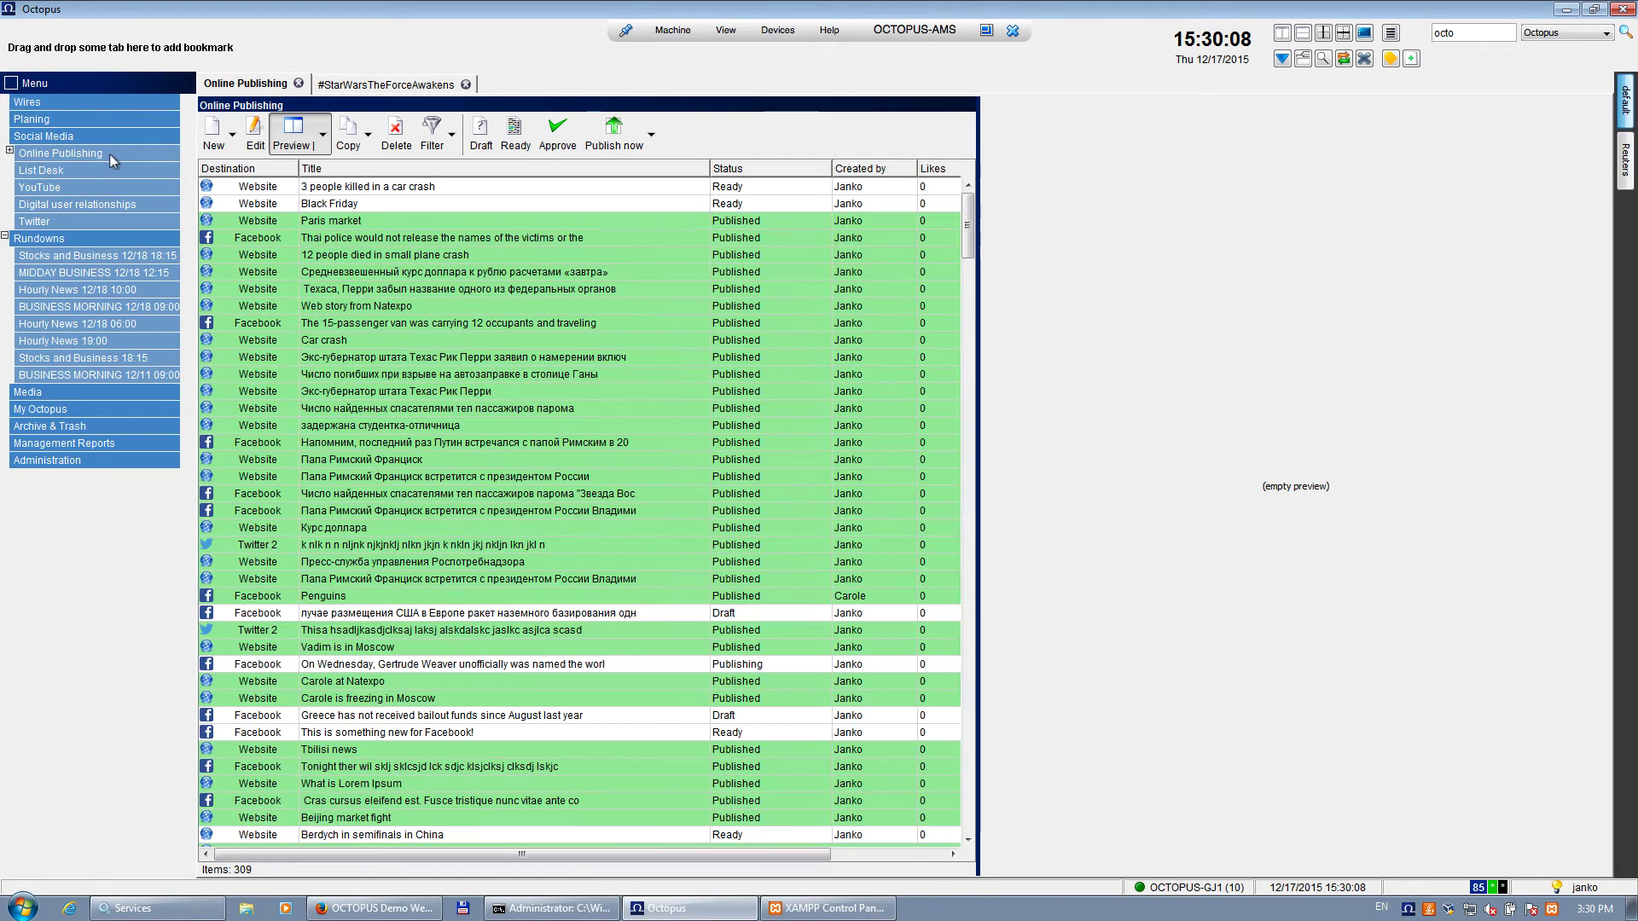
Preview the '3 people killed in a car crash' post and request its approval.
left_click(328, 189)
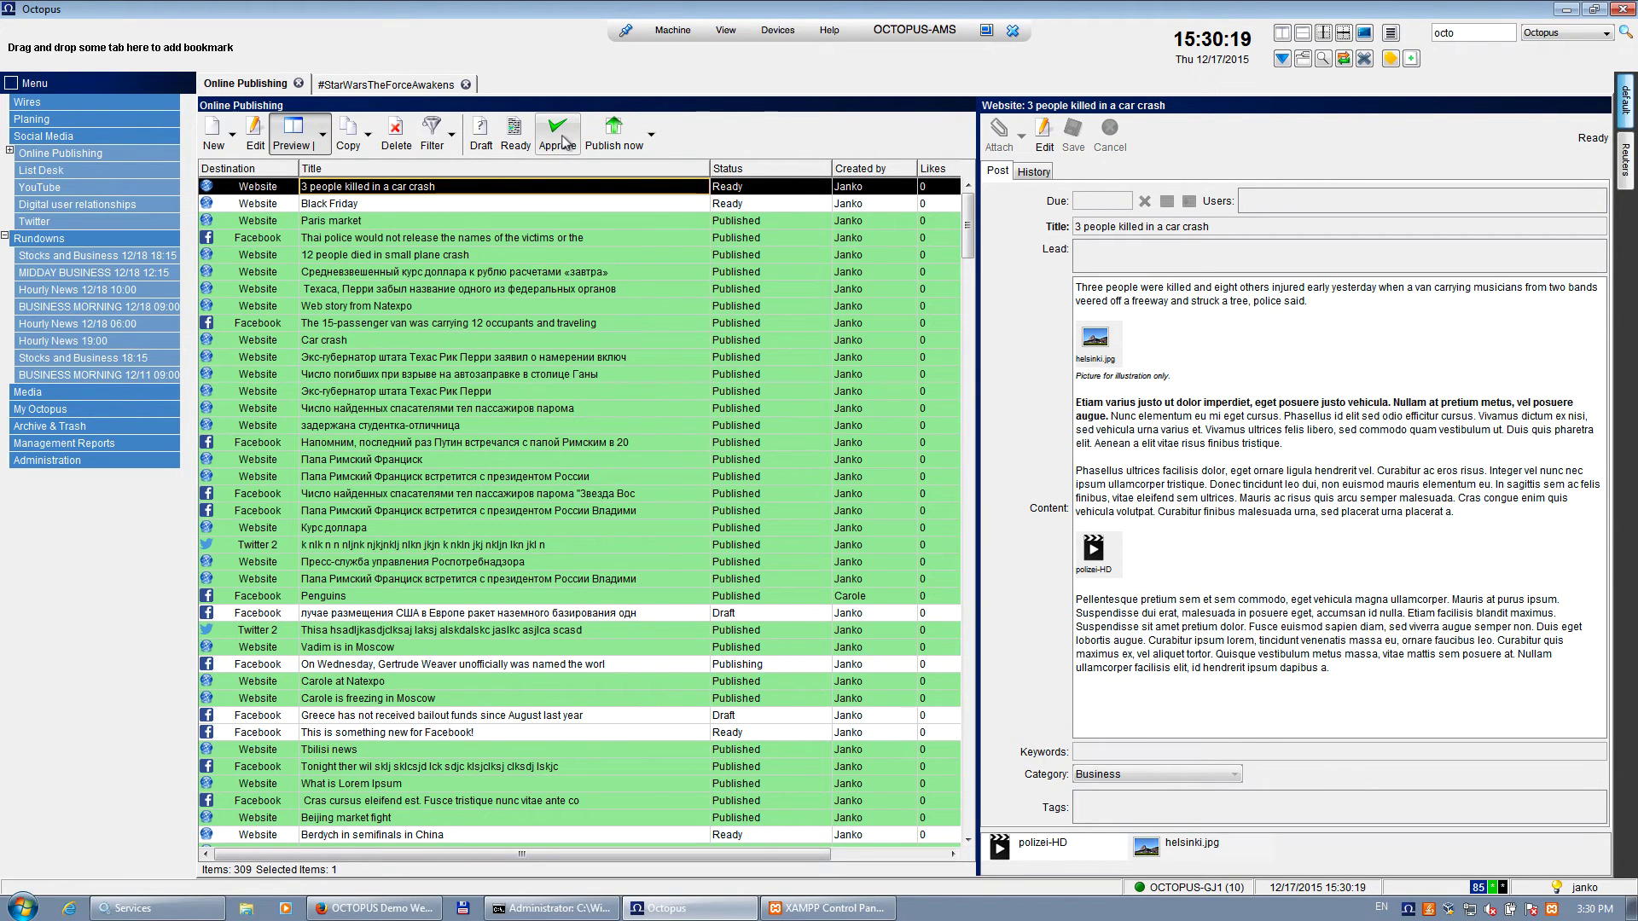
left_click(564, 143)
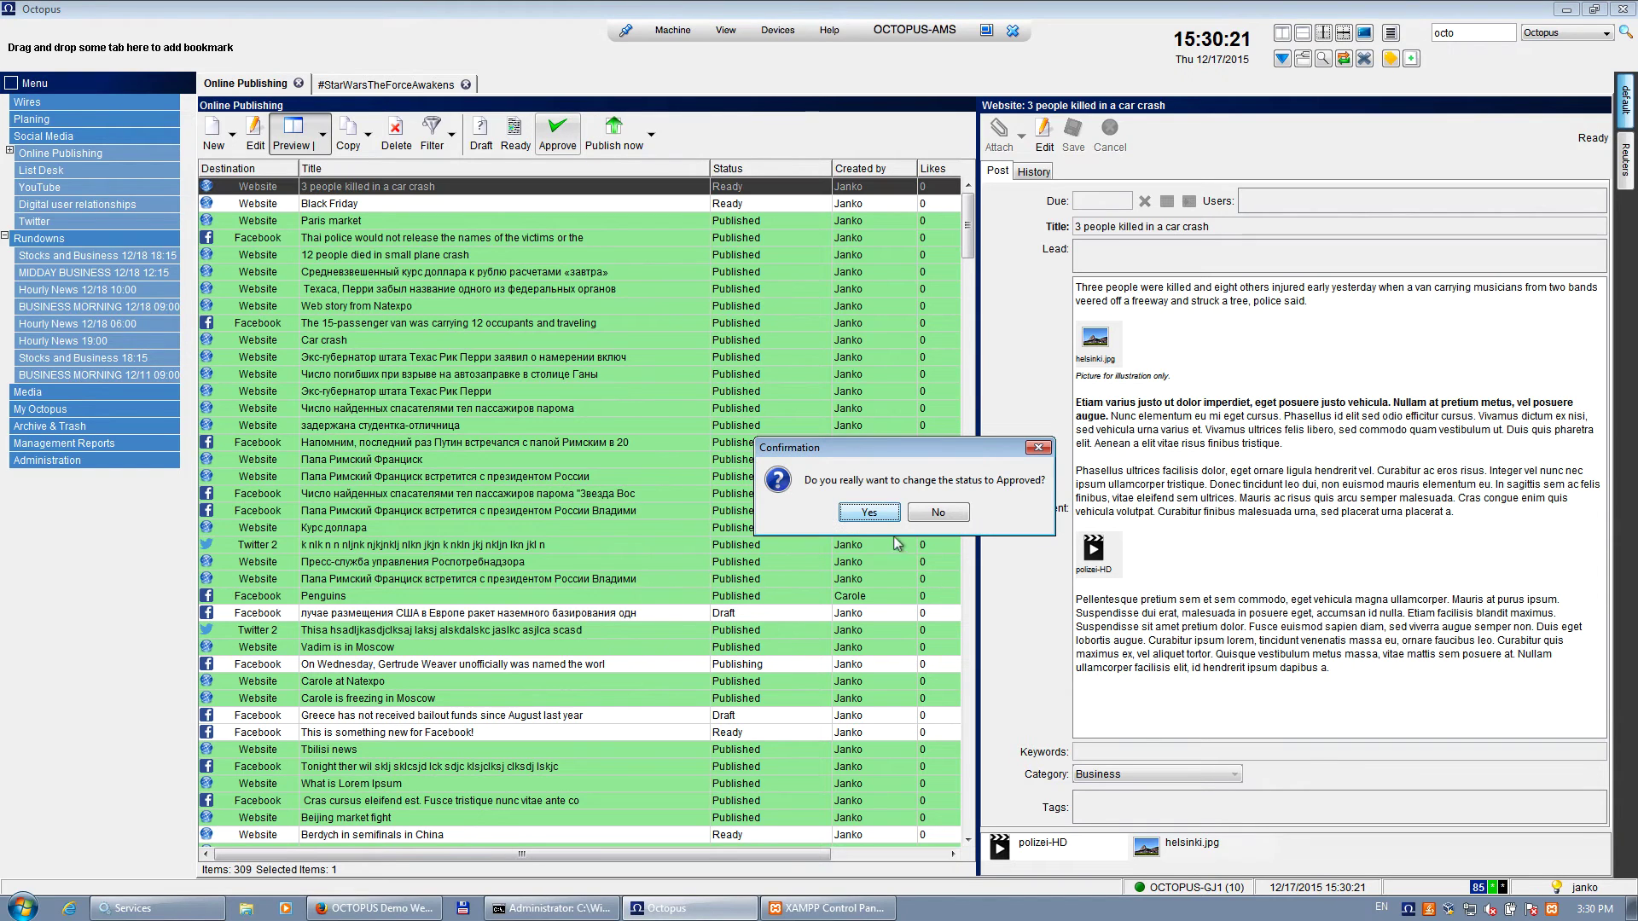
Confirm the Approved status and send the car crash post to Publish now.
left_click(864, 515)
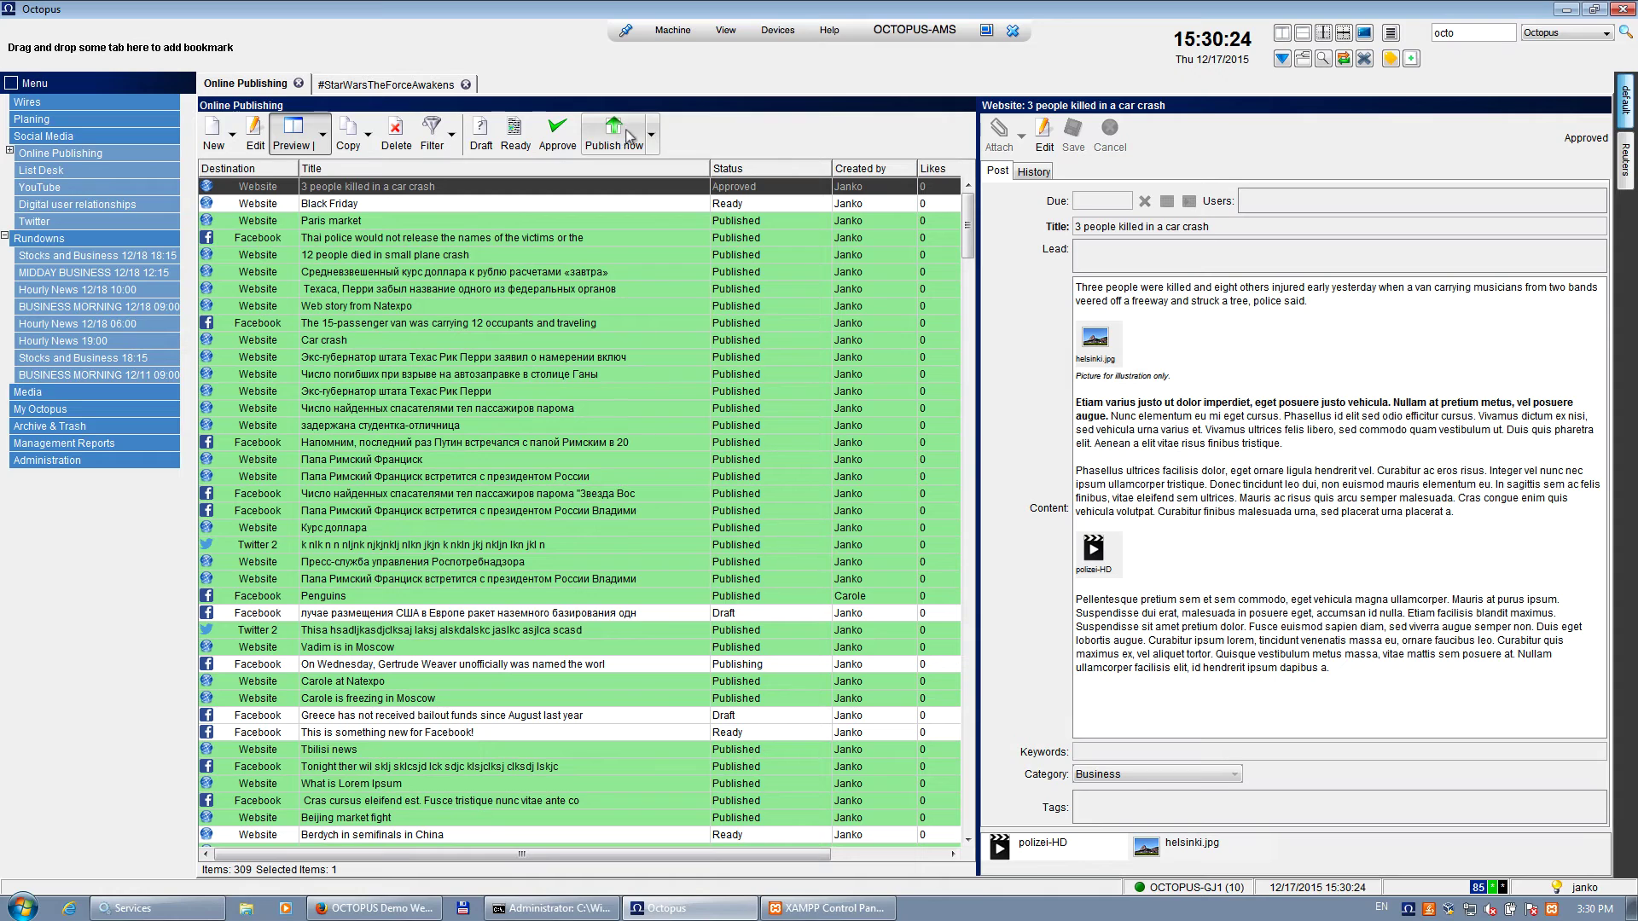
left_click(652, 135)
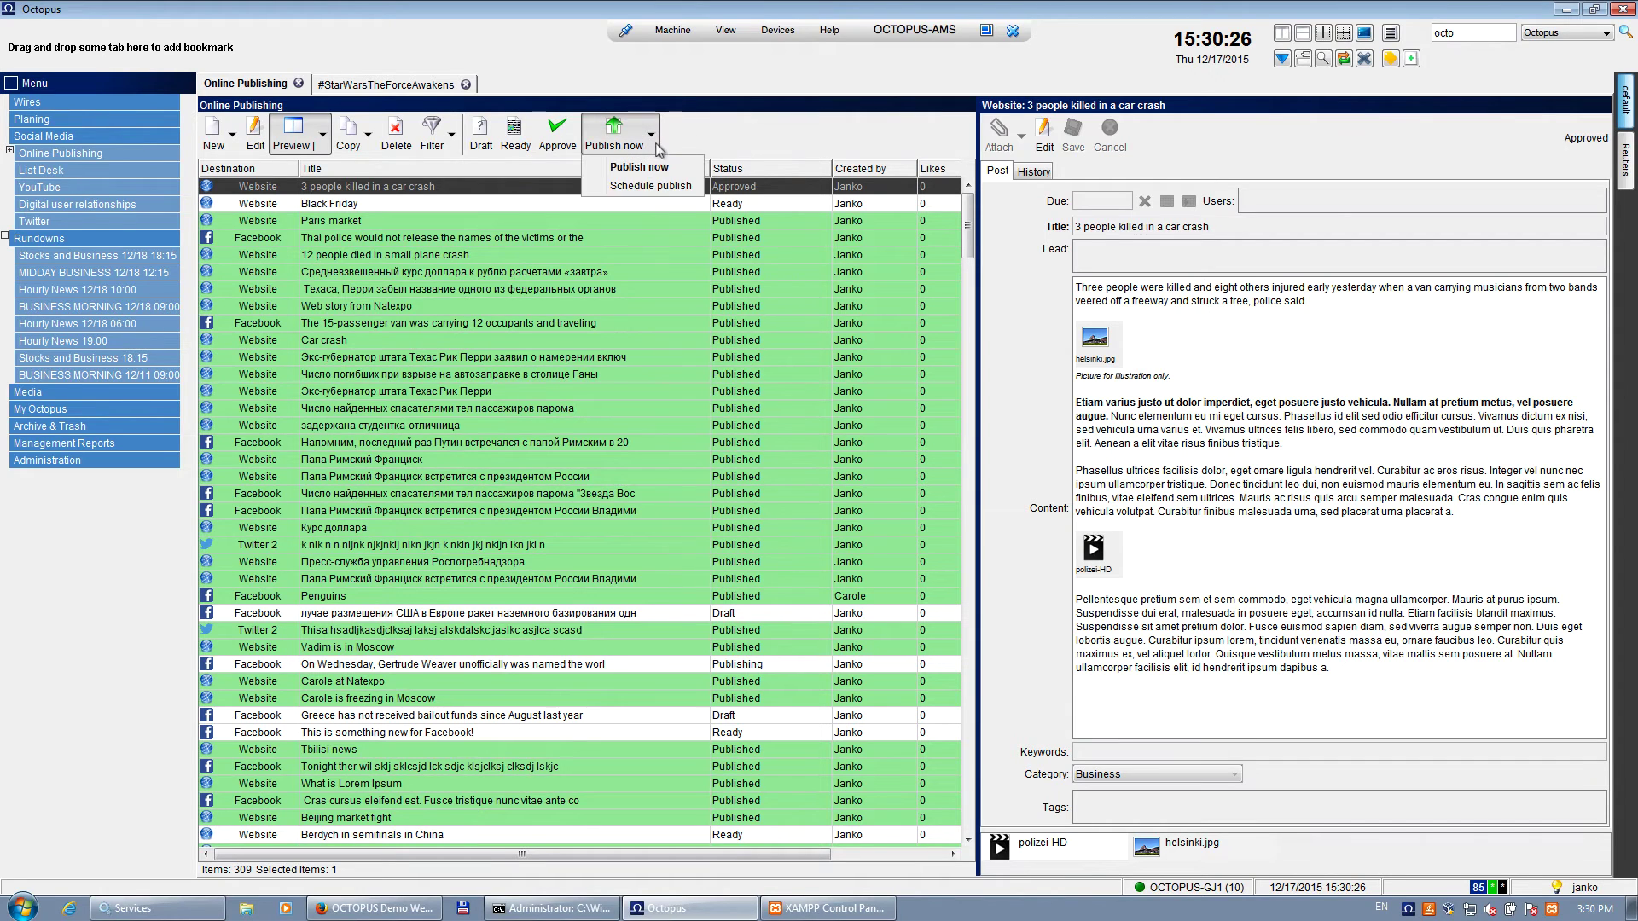
left_click(646, 169)
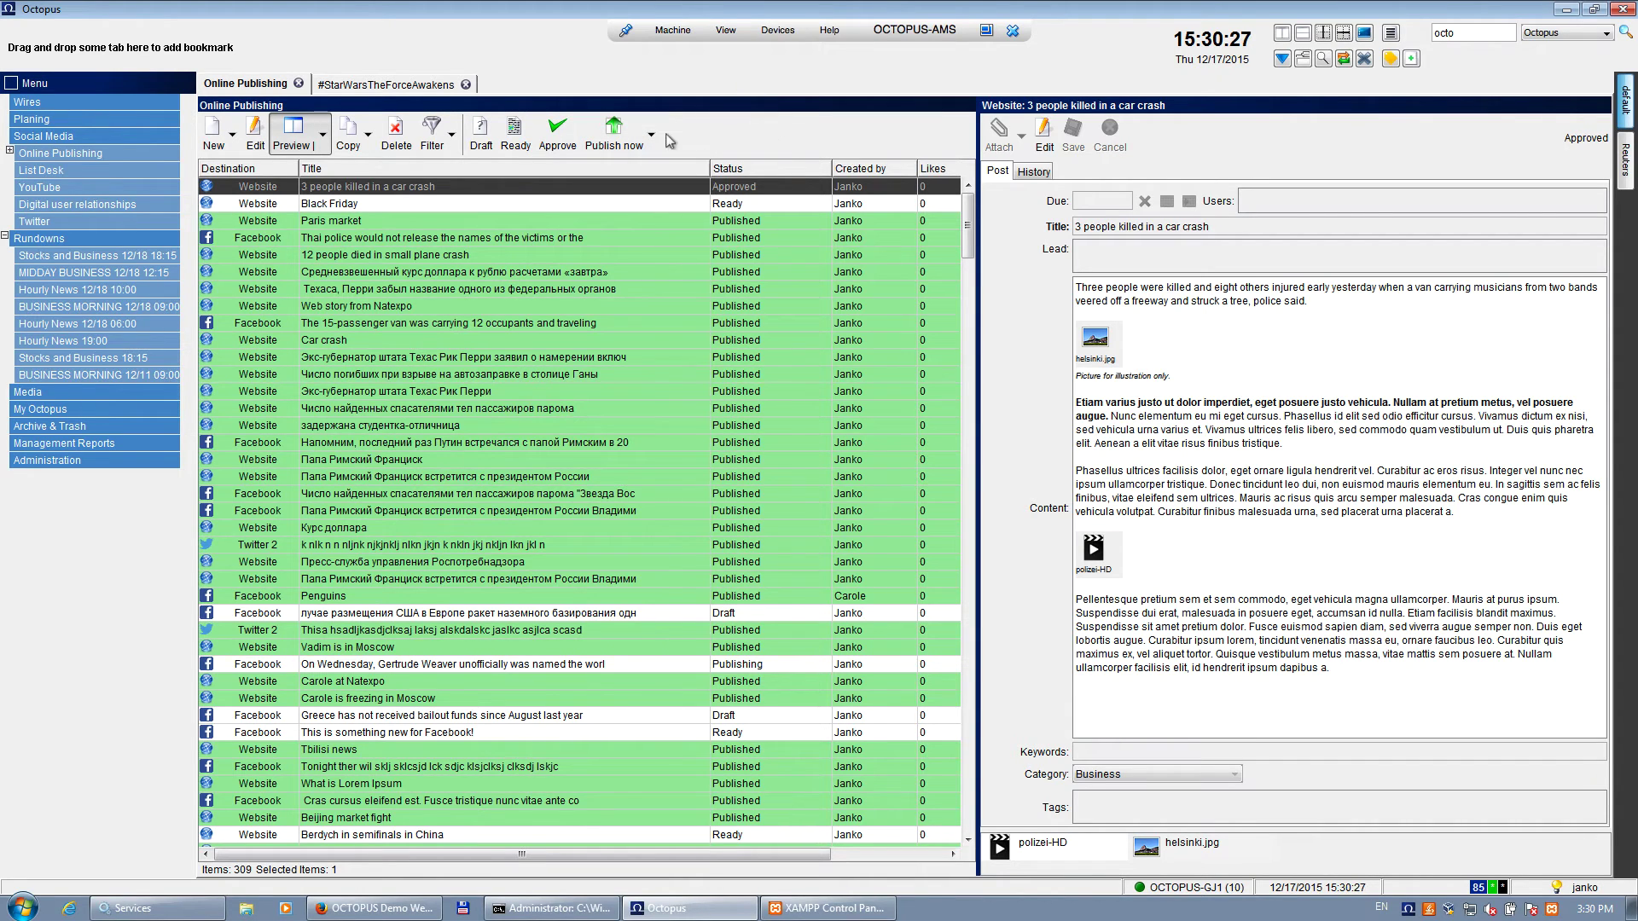
left_click(620, 142)
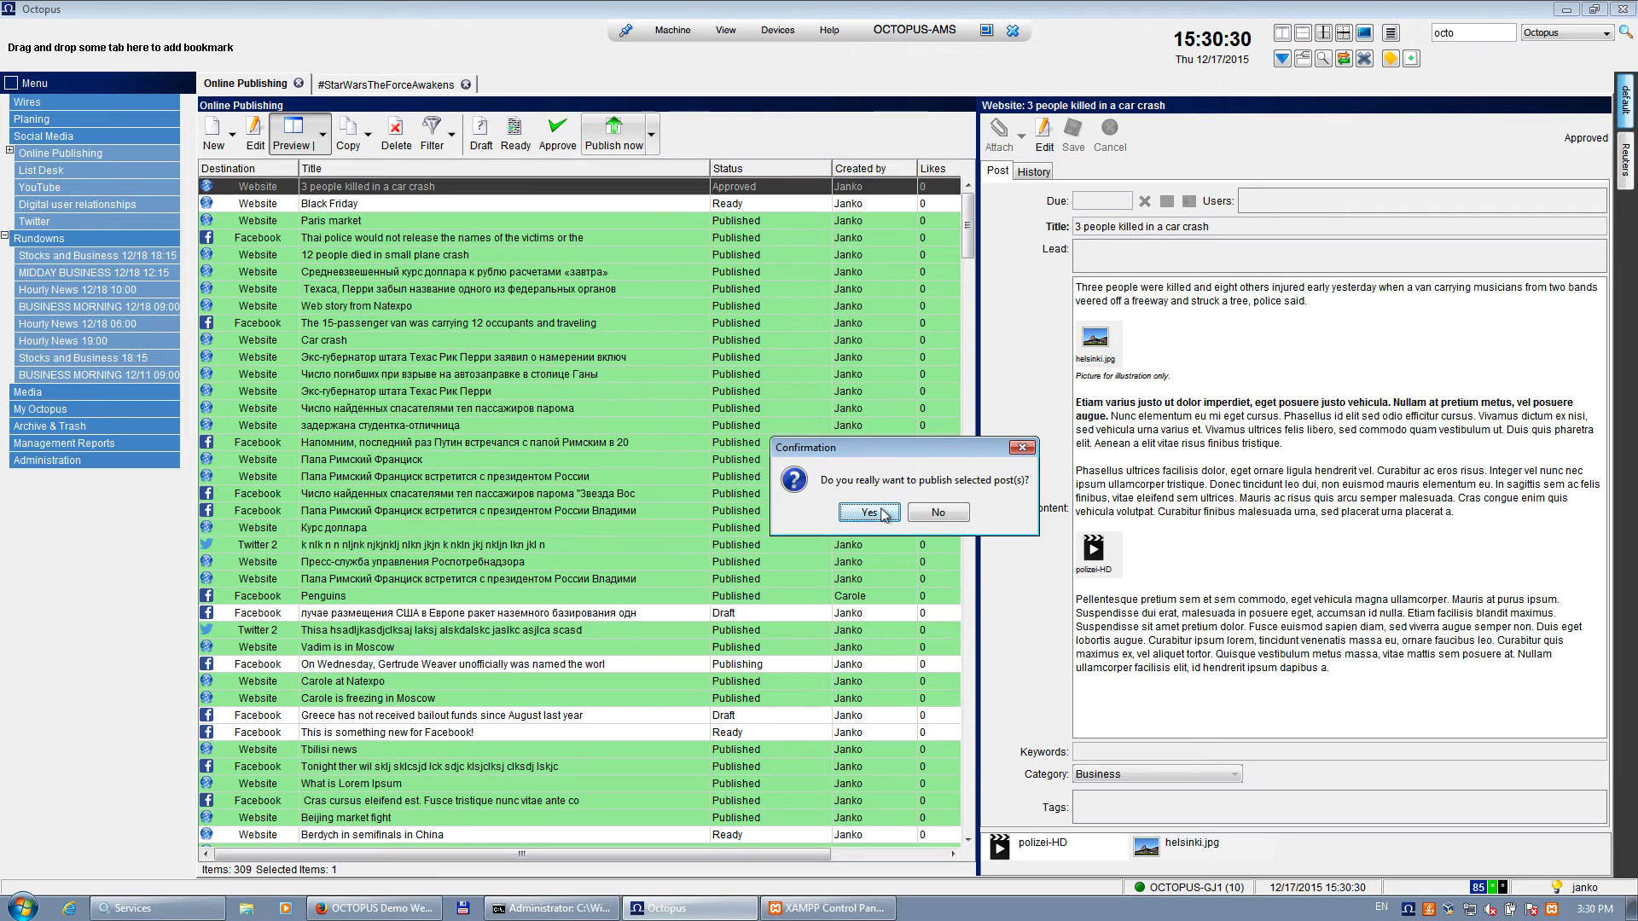
left_click(872, 512)
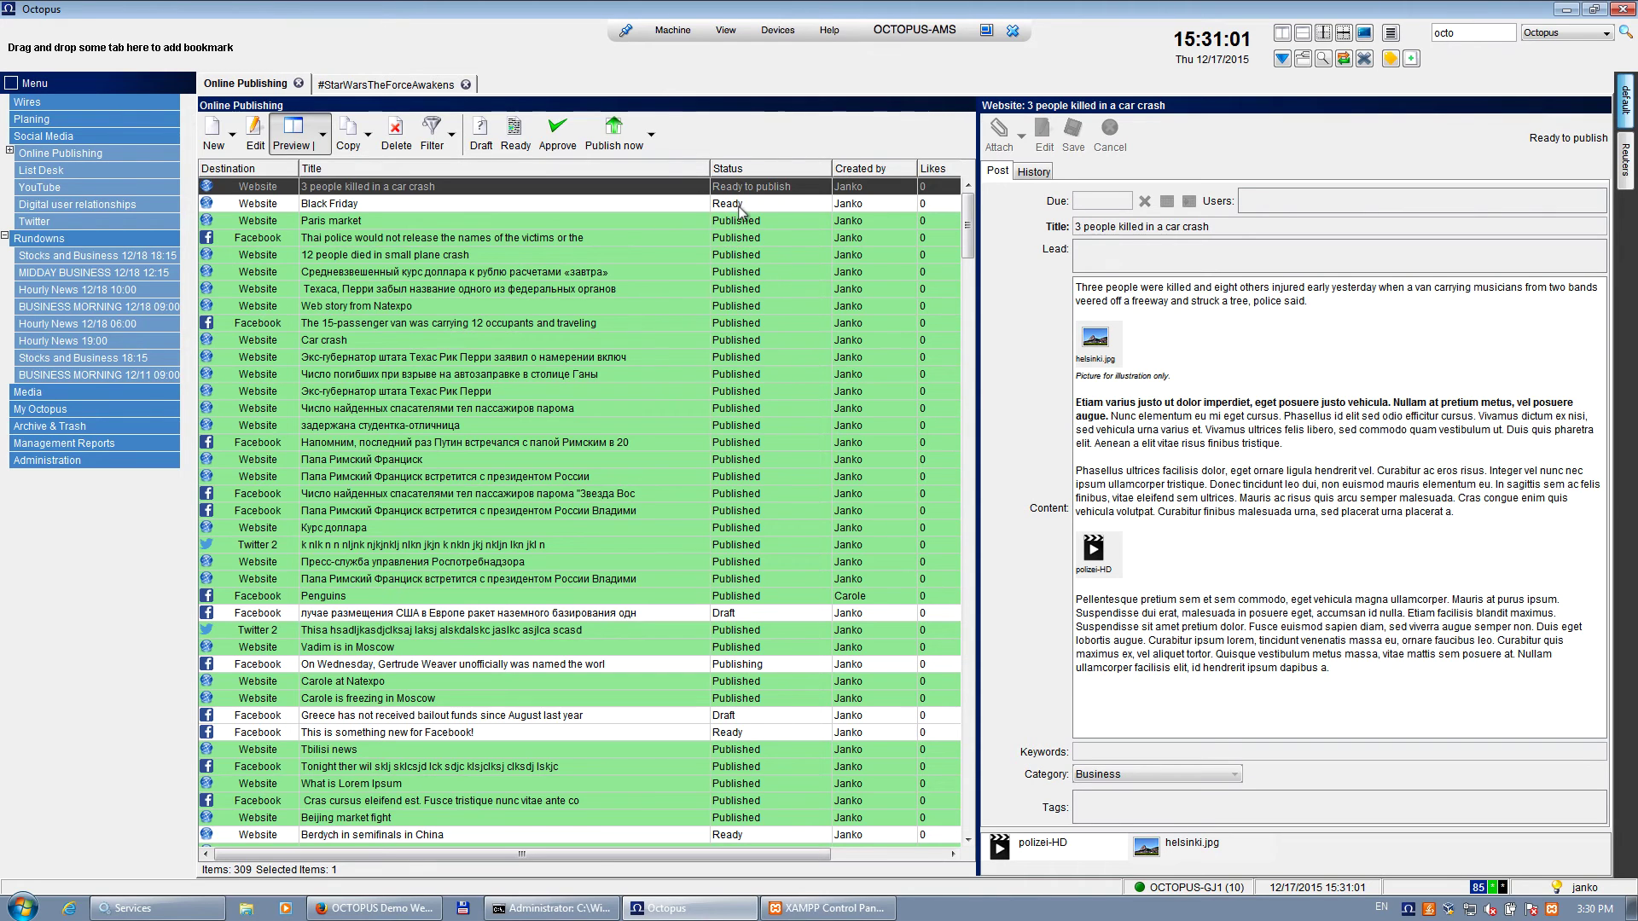
Reselect the car crash post after previewing Black Friday and publish it now.
left_click(768, 207)
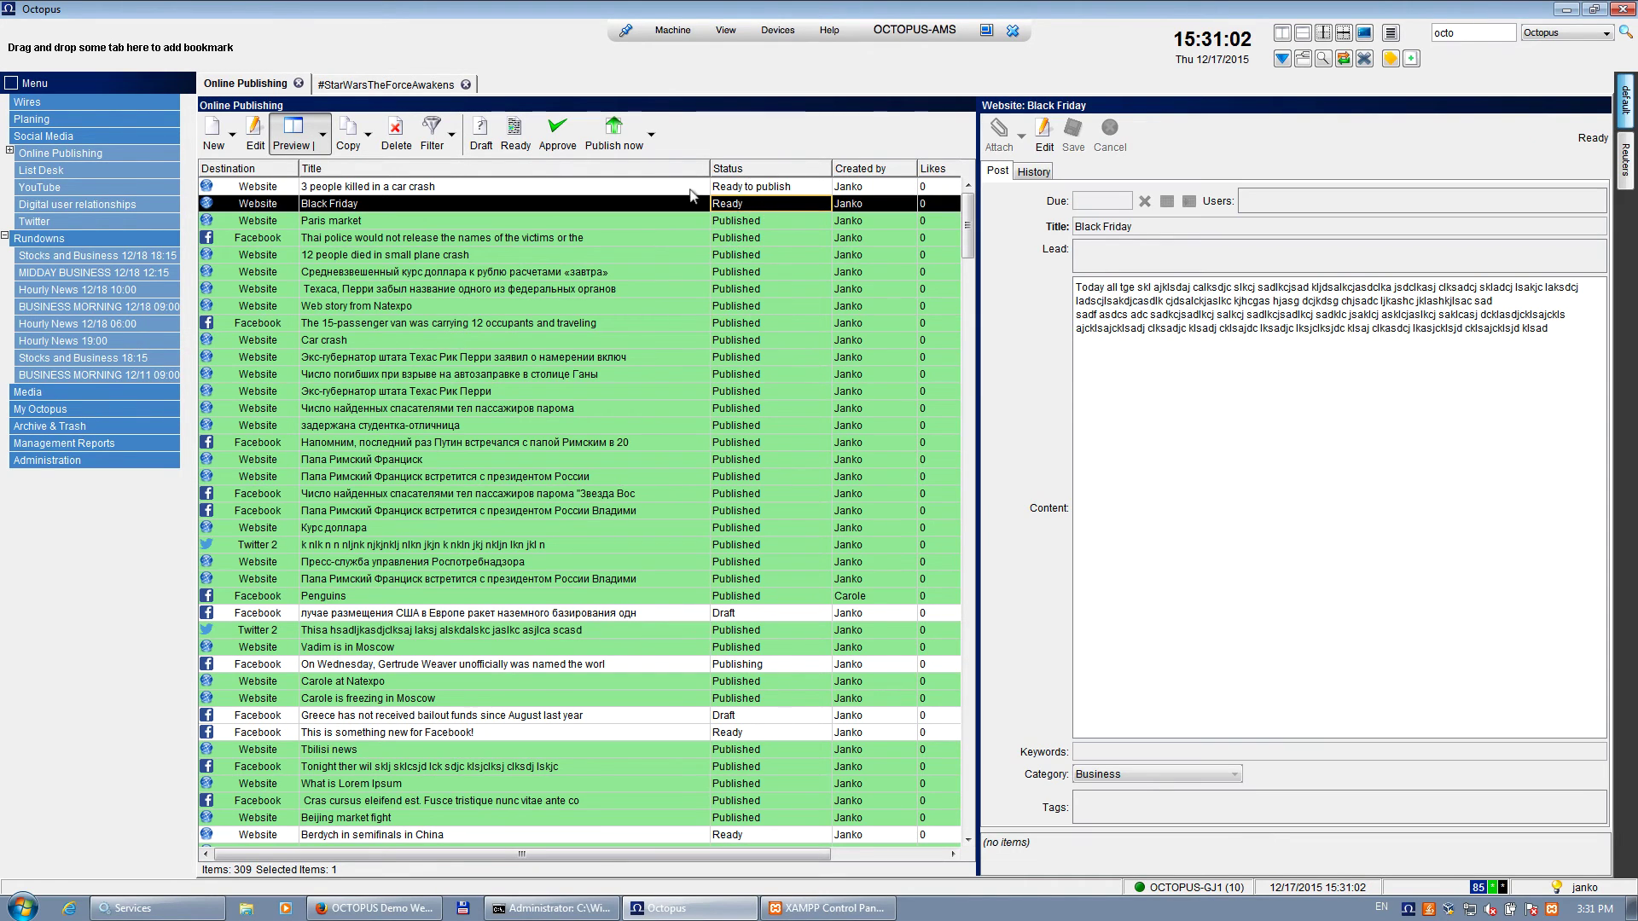
left_click(689, 191)
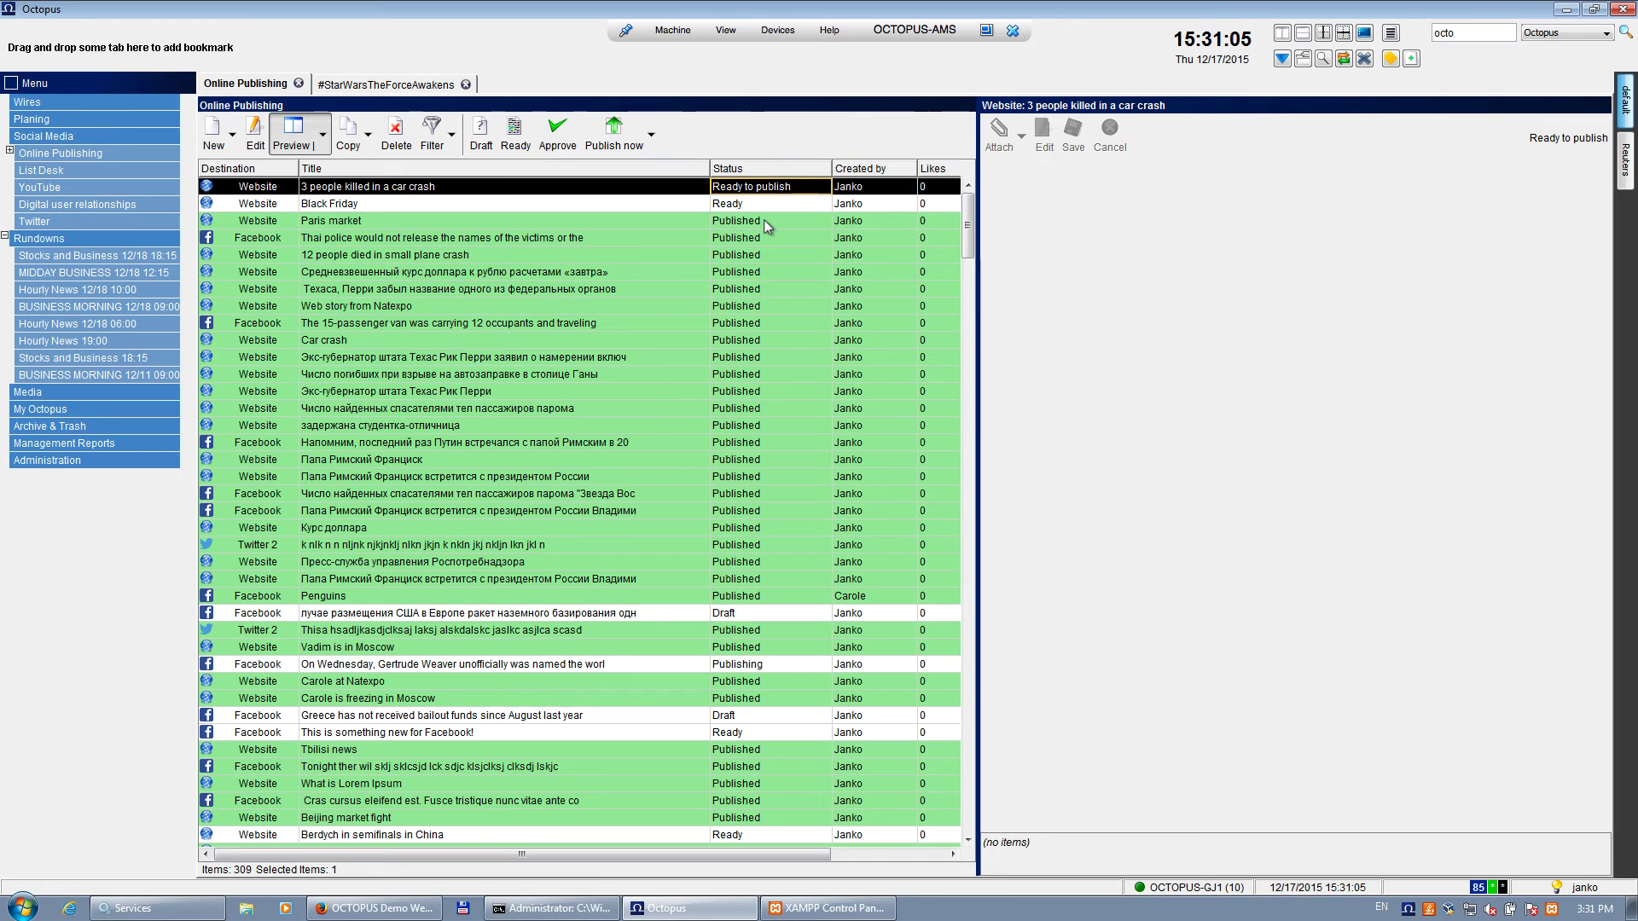
left_click(595, 146)
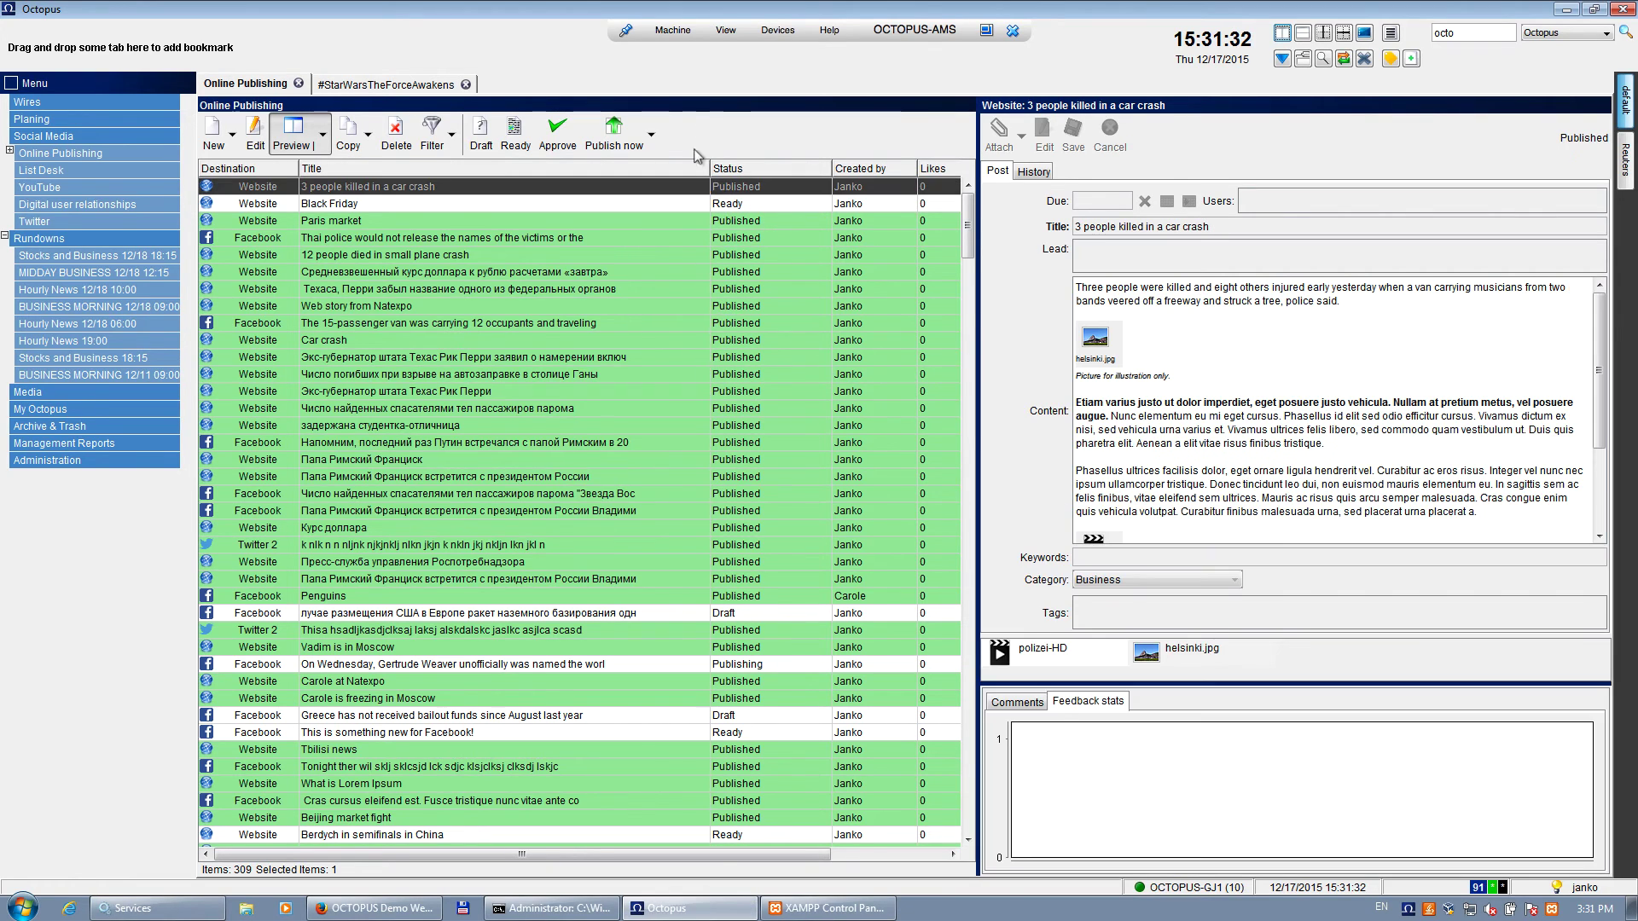
Reload the demo website in Firefox and scroll down through the new car crash post.
left_click(393, 910)
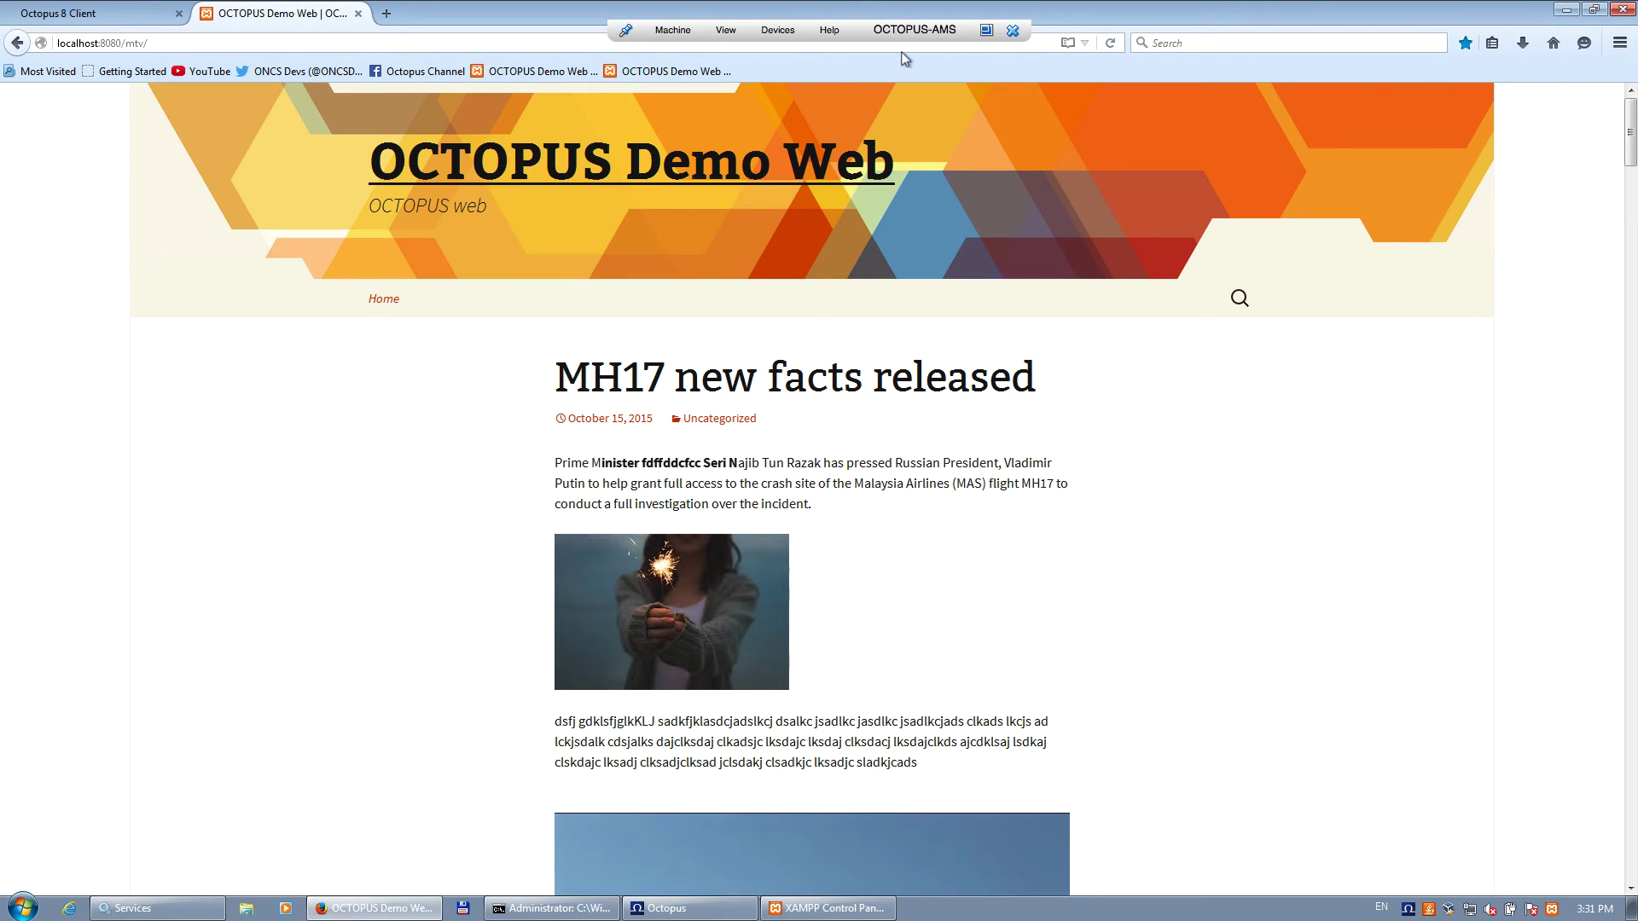
left_click(1111, 43)
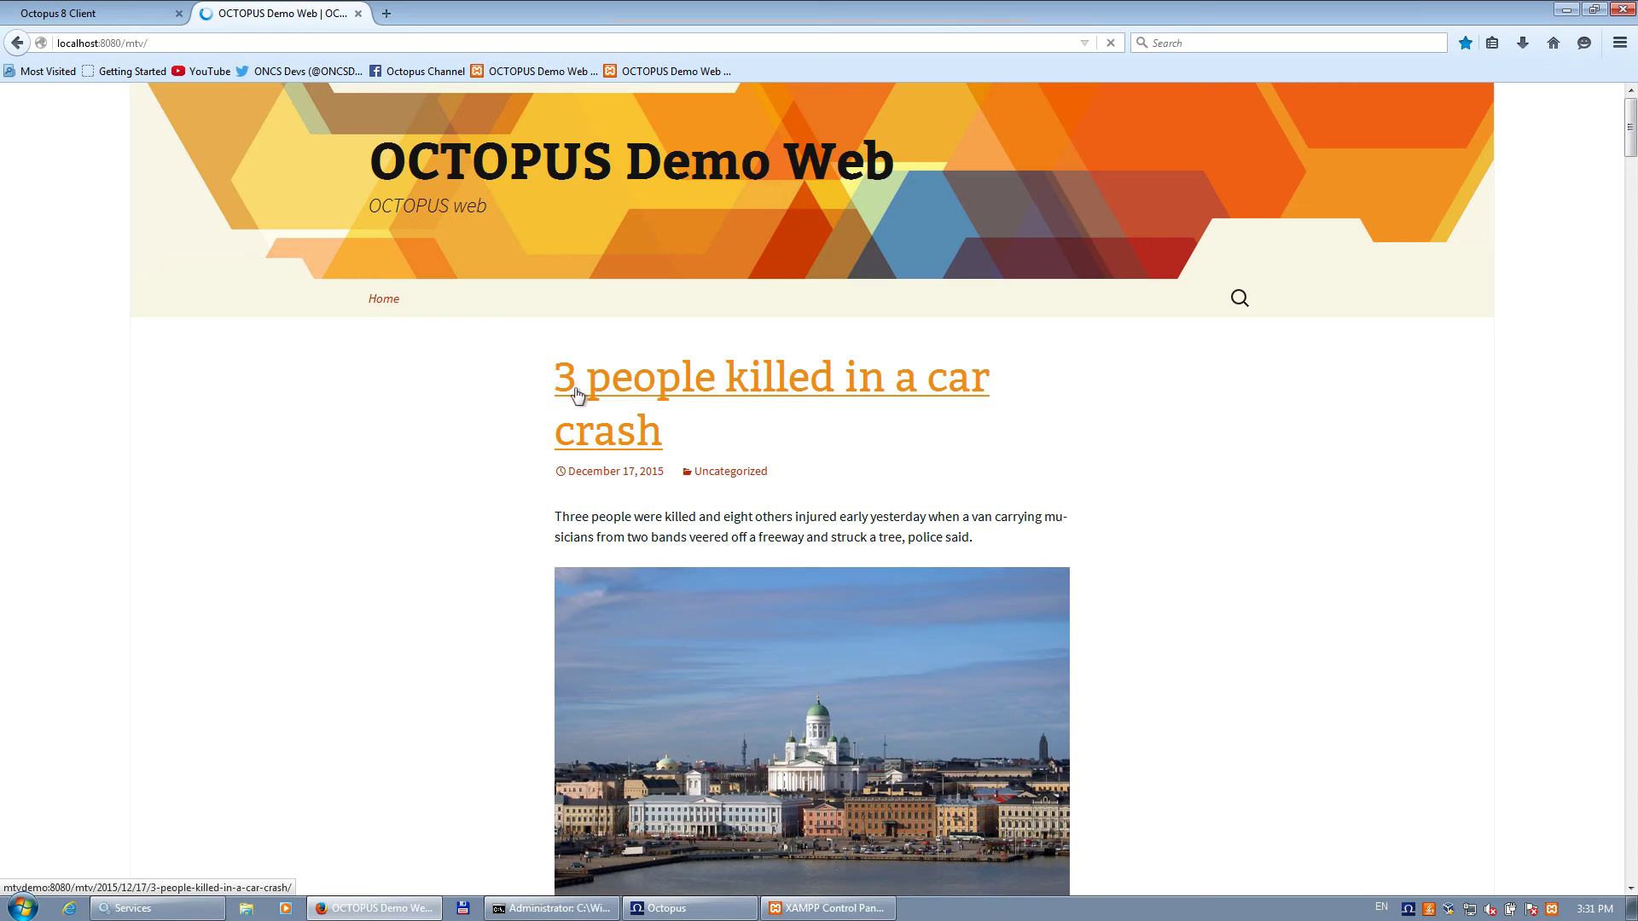
scroll(1137, 509, "down", 2)
scroll(1143, 509, "down", 2)
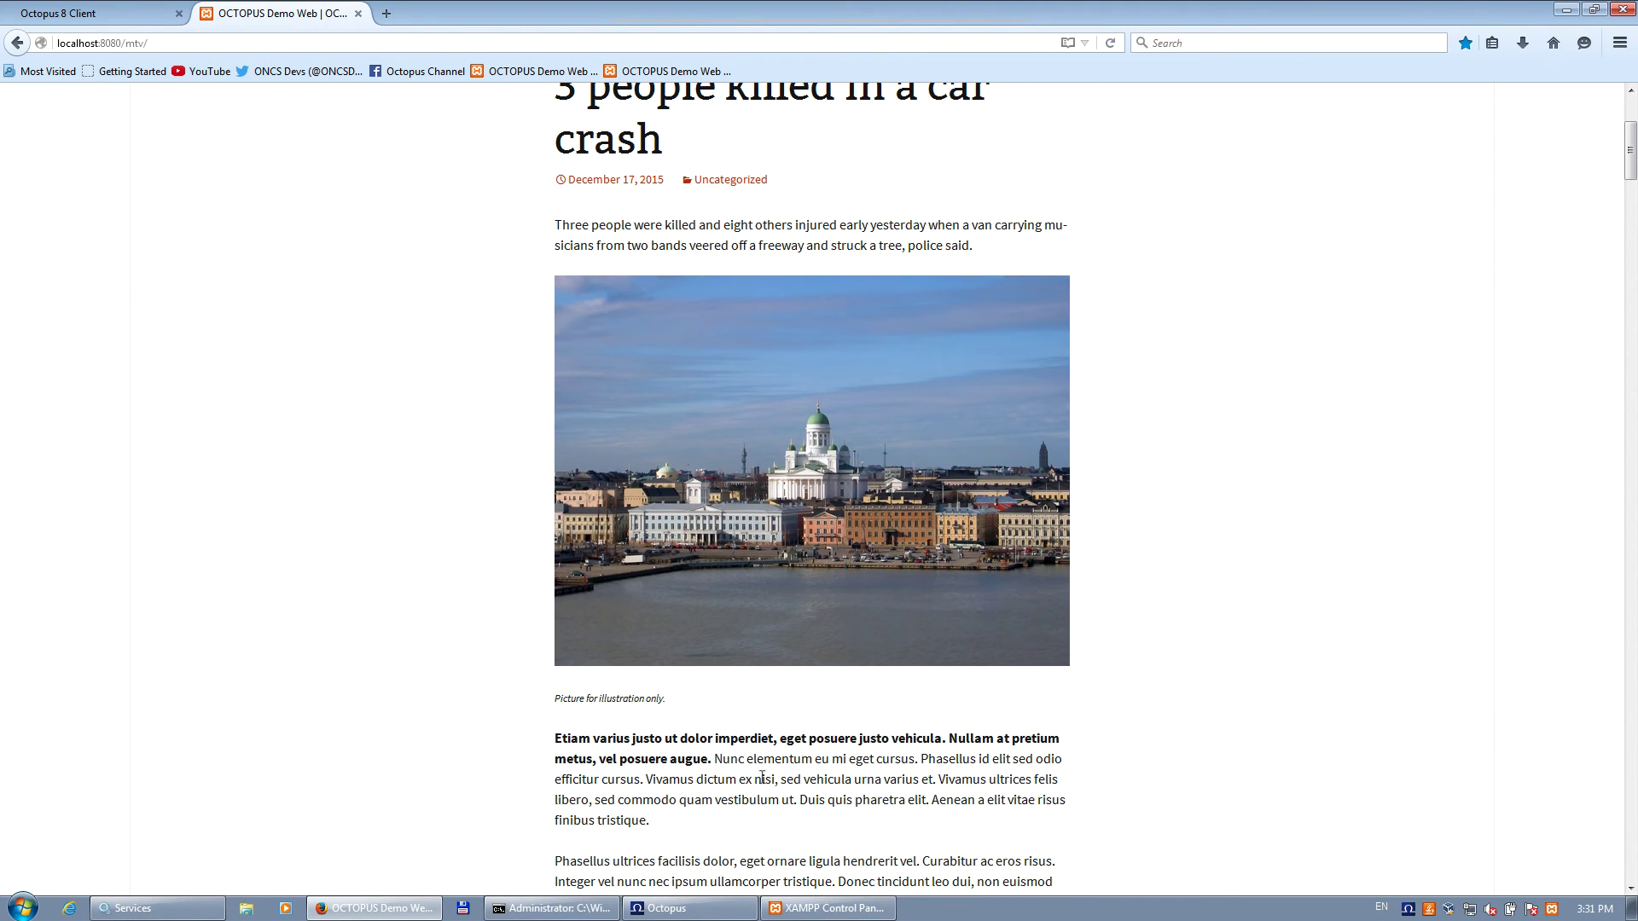
scroll(1271, 635, "down", 3)
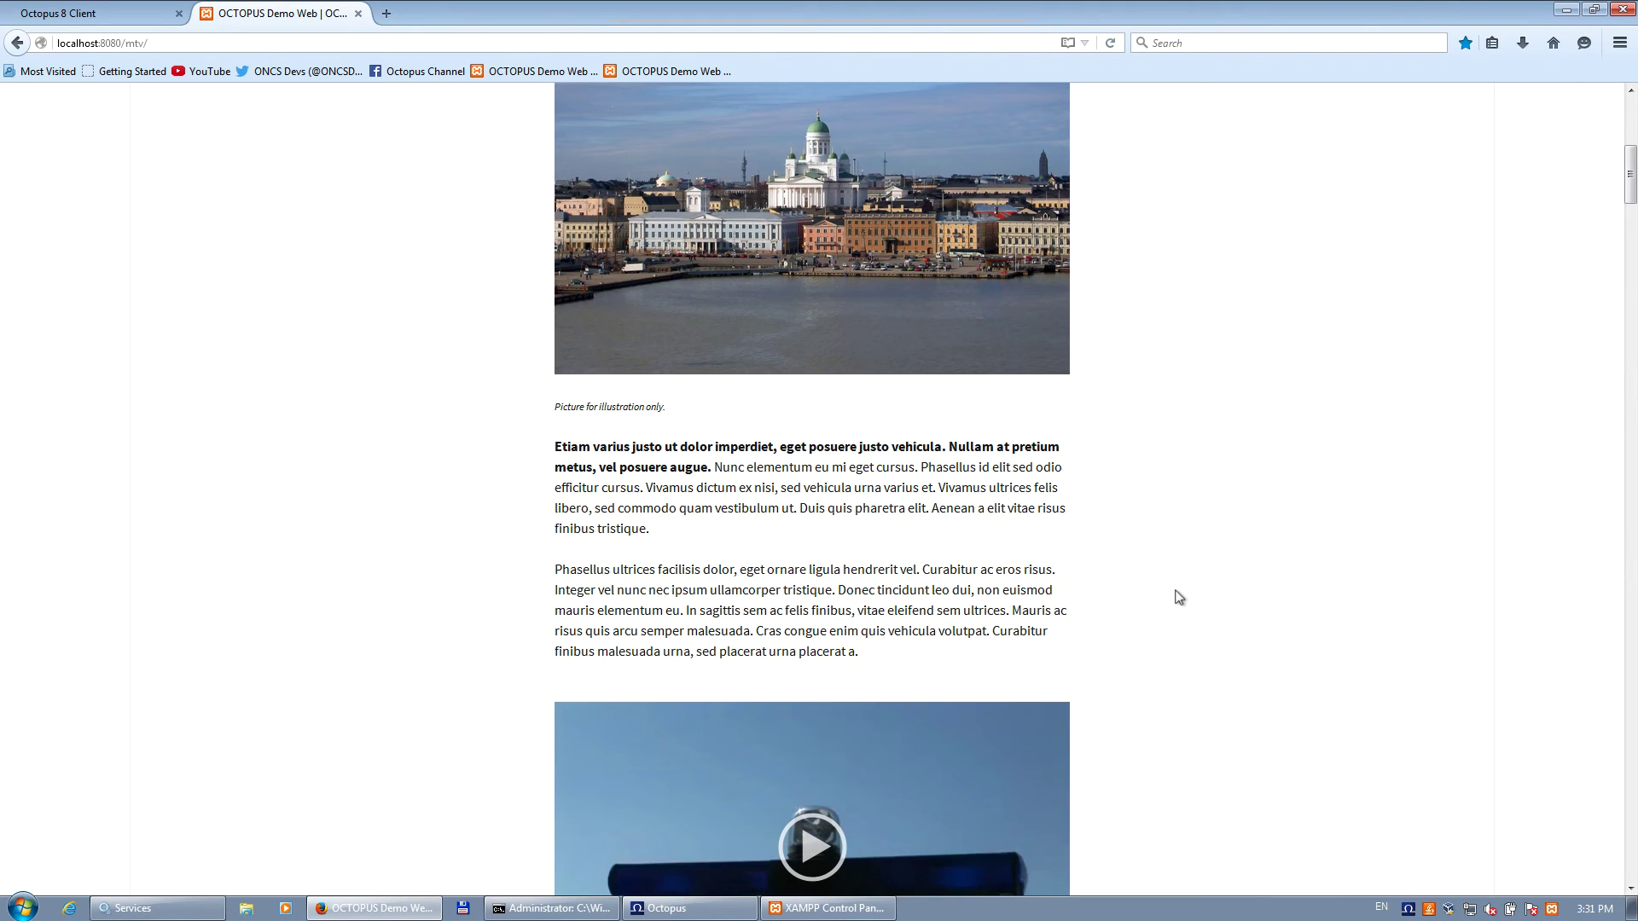
scroll(811, 649, "down", 1)
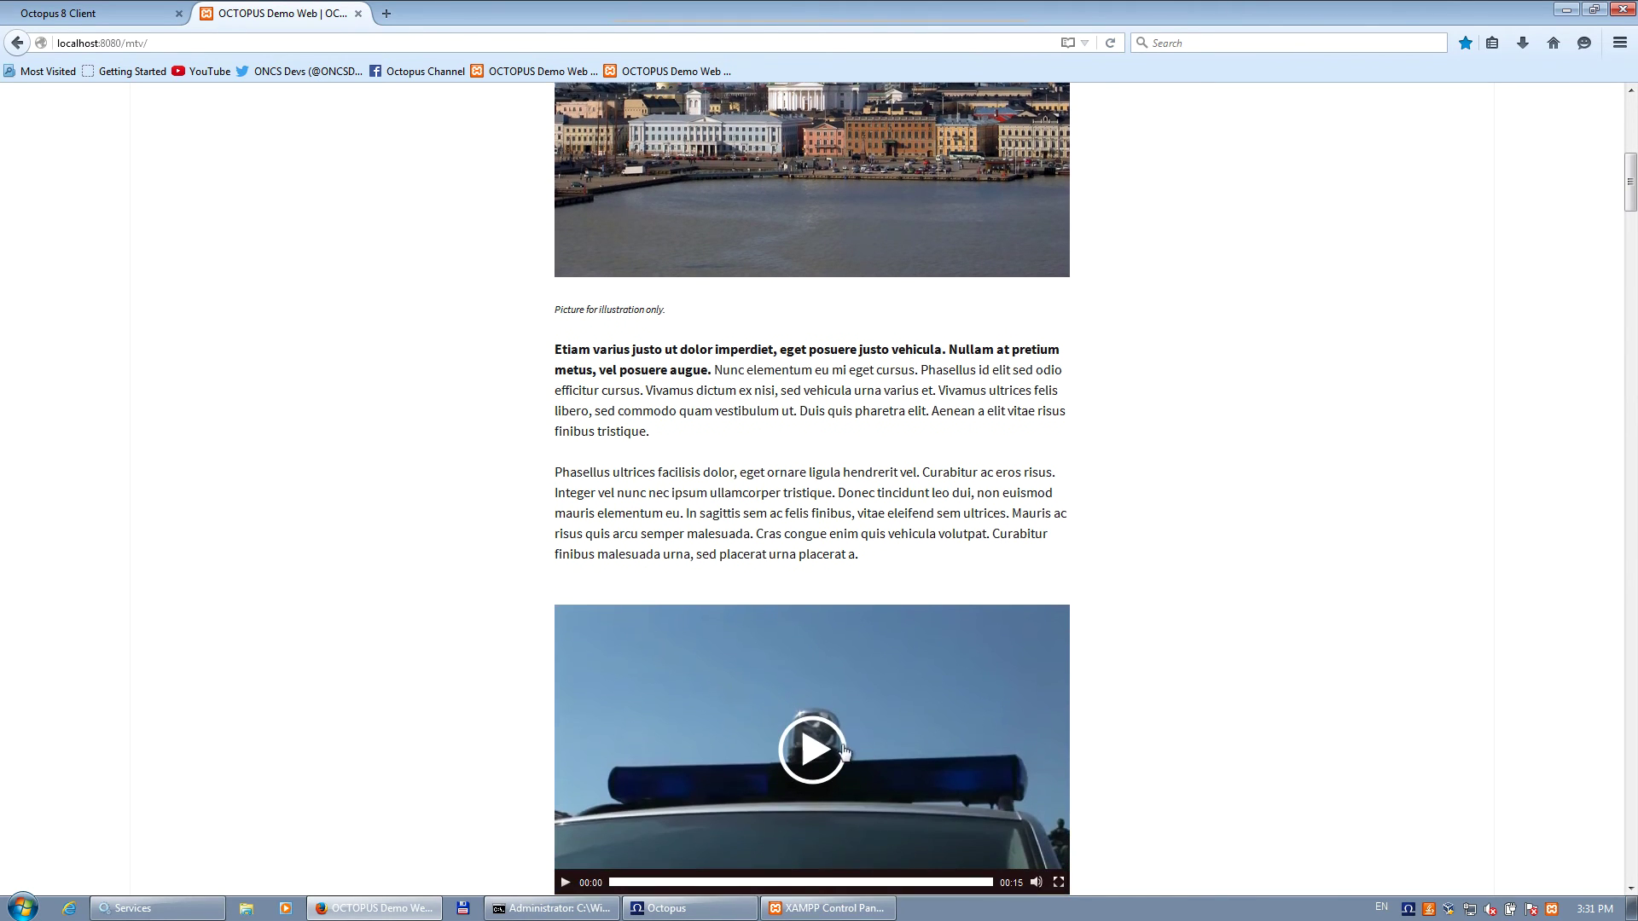
Play and pause the post's police car video, then return to the top.
left_click(812, 755)
scroll(1280, 680, "down", 3)
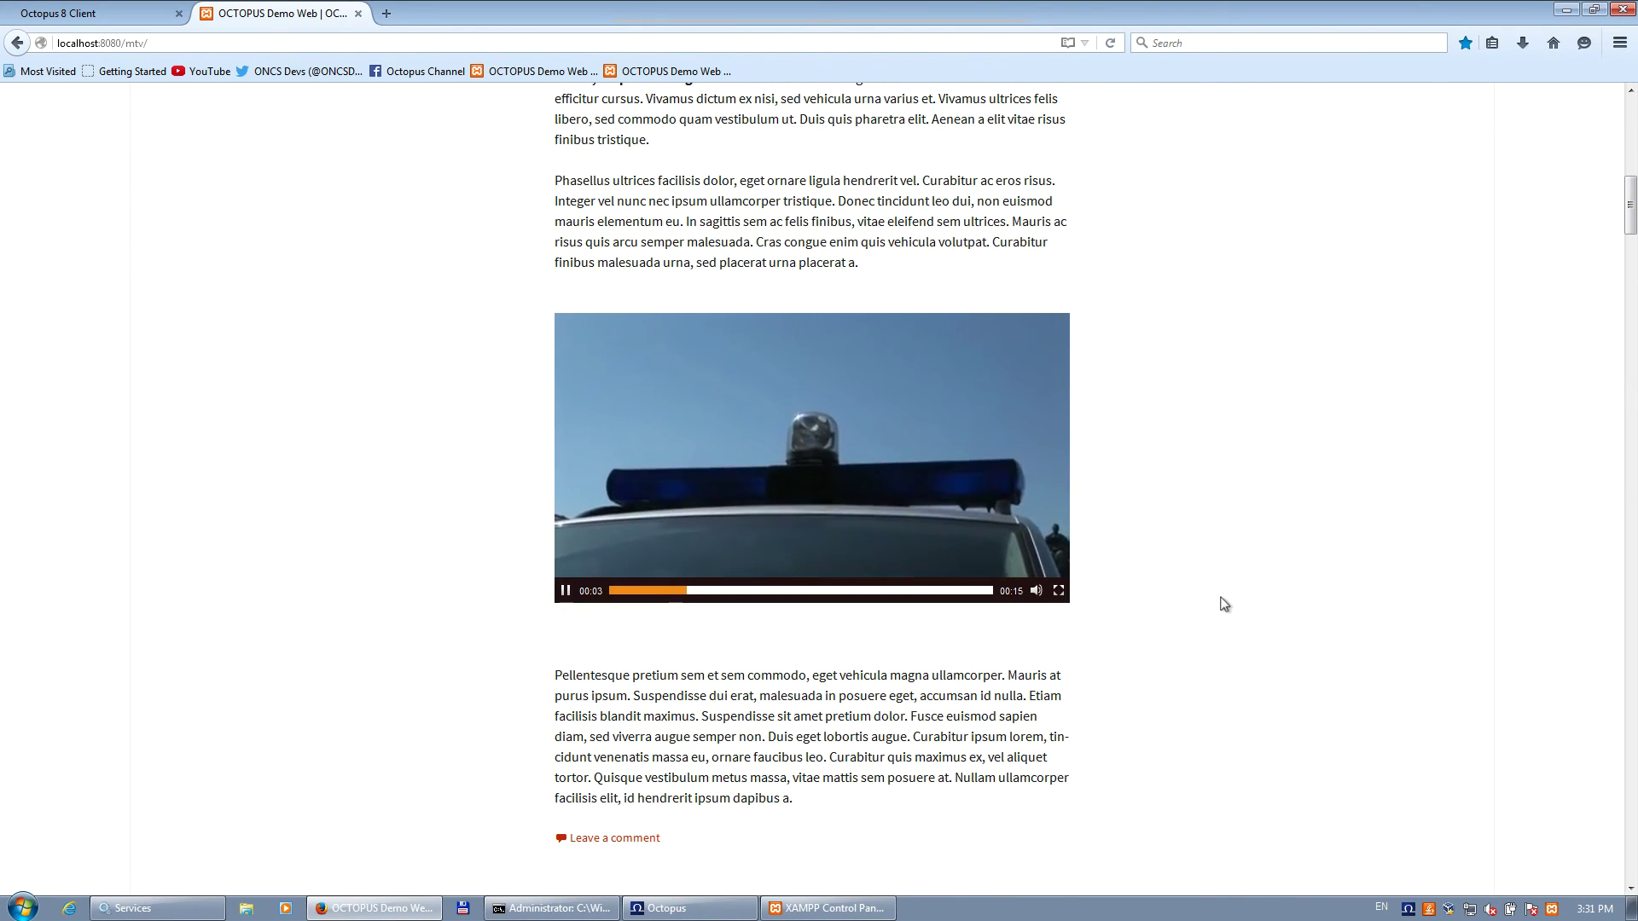
left_click(566, 597)
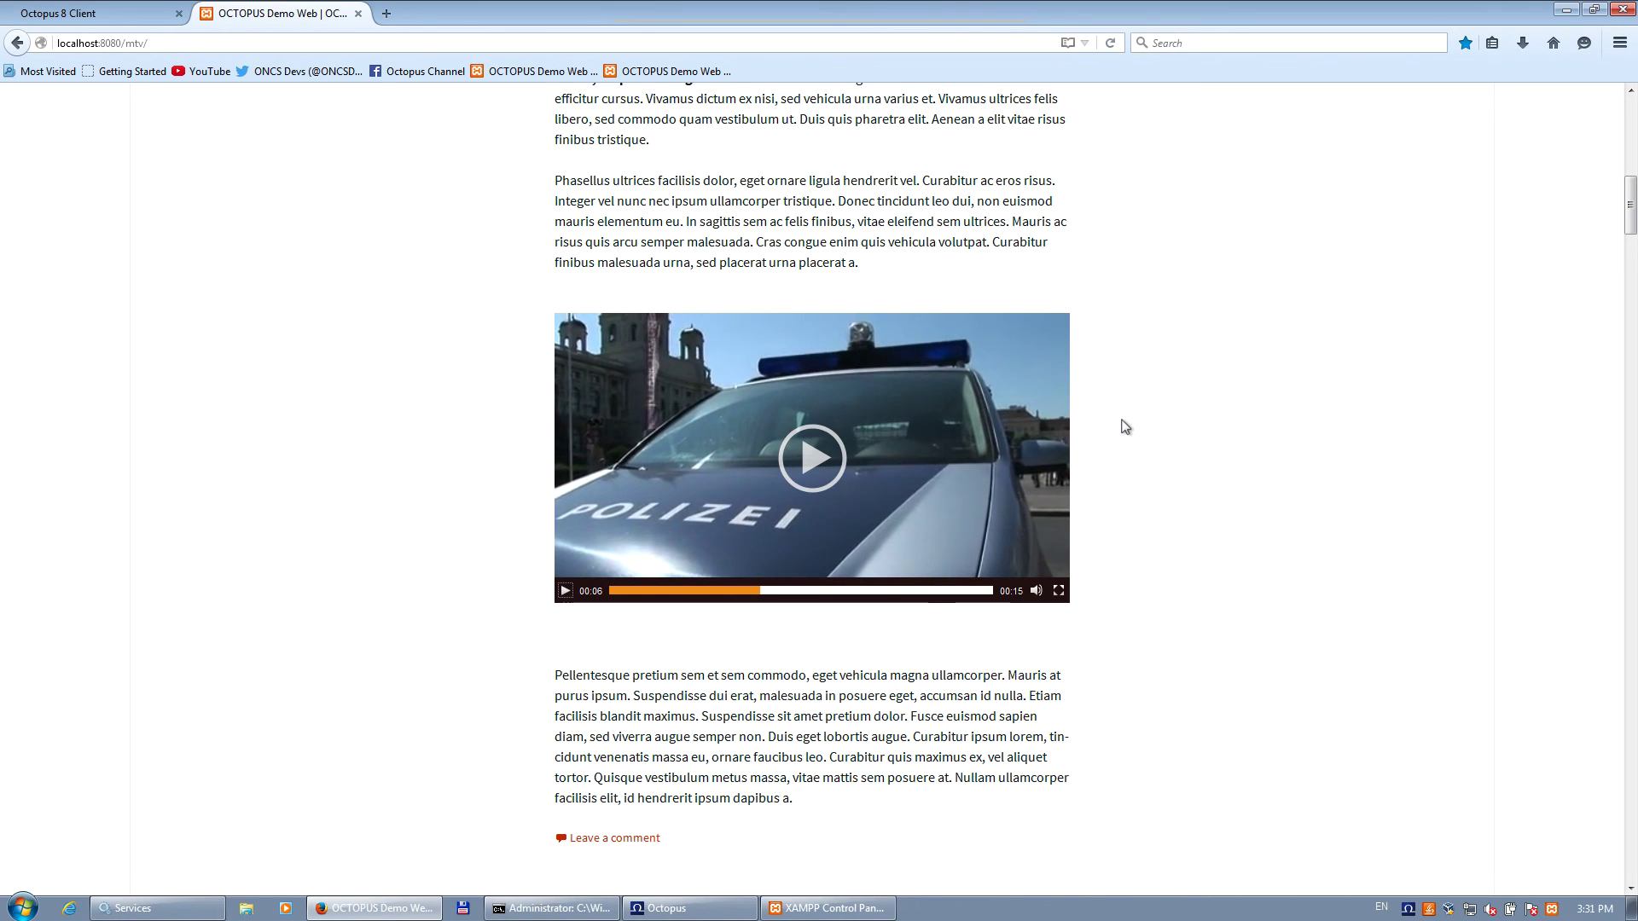
scroll(1124, 426, "up", 1)
scroll(1124, 426, "up", 8)
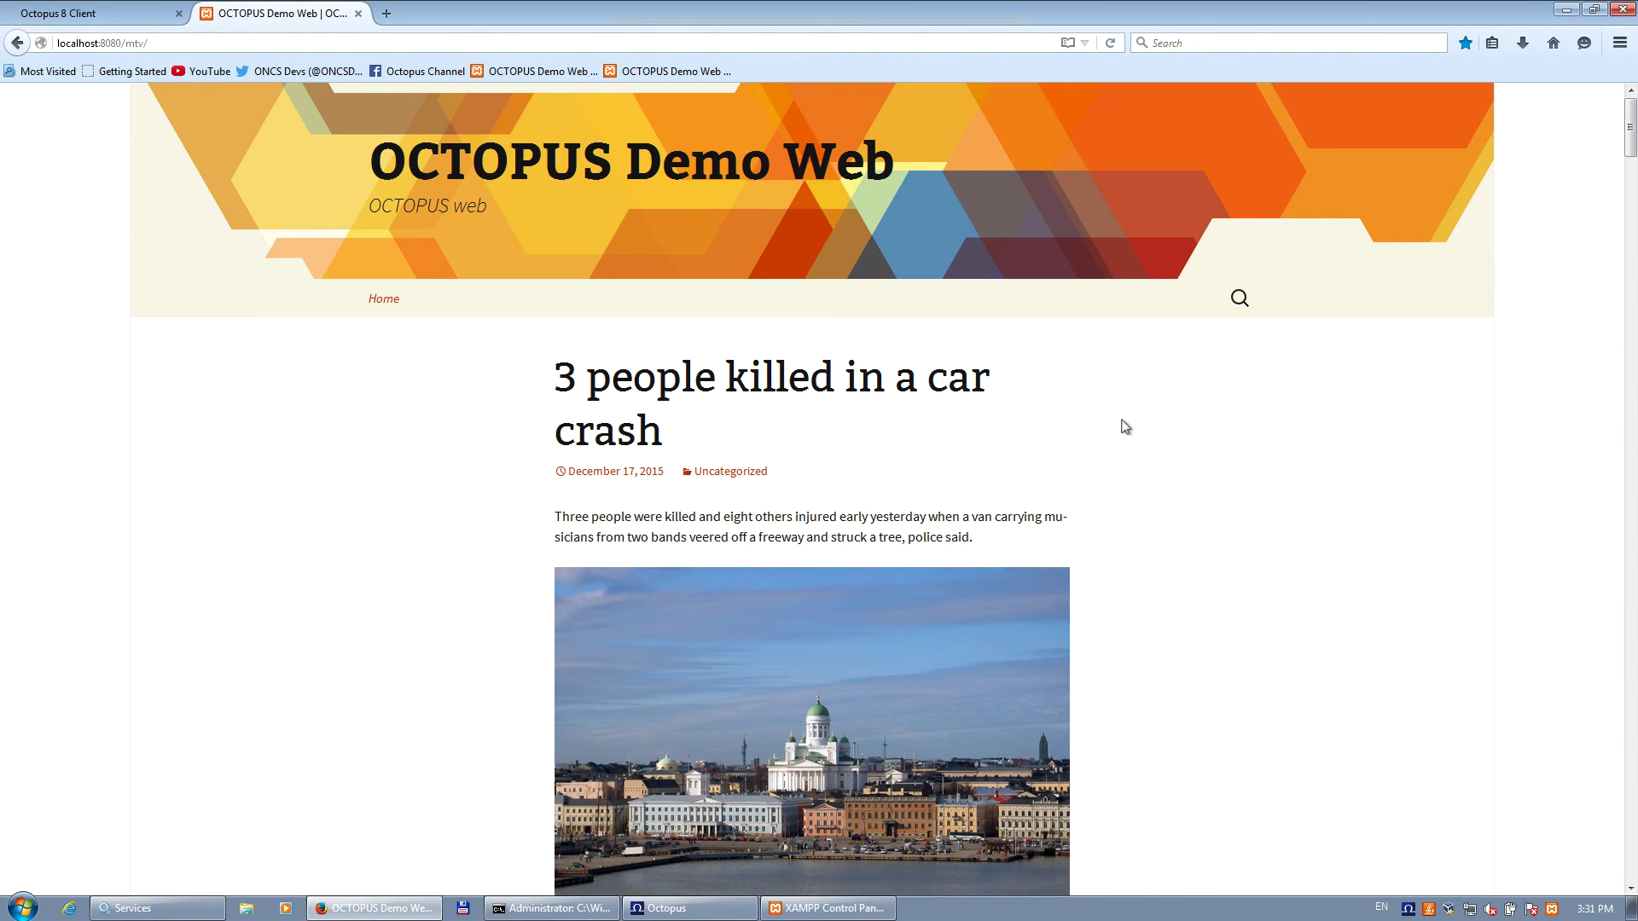